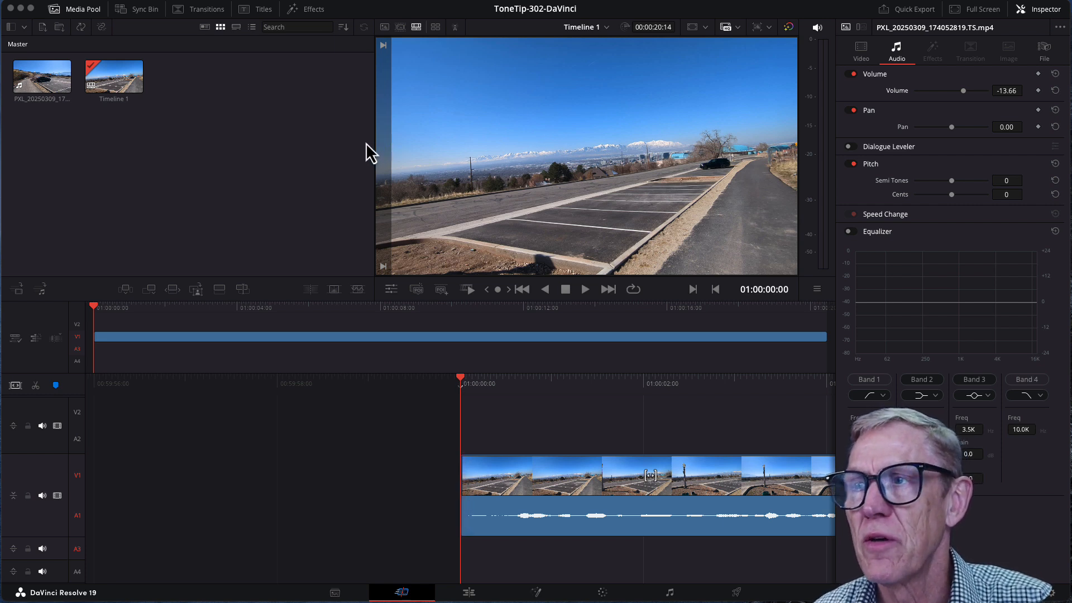
# Step: Play Timeline 1 to review the footage, and park the playhead at 01:00:14:28 on the pointing-hand shot
pyautogui.click(568, 292)
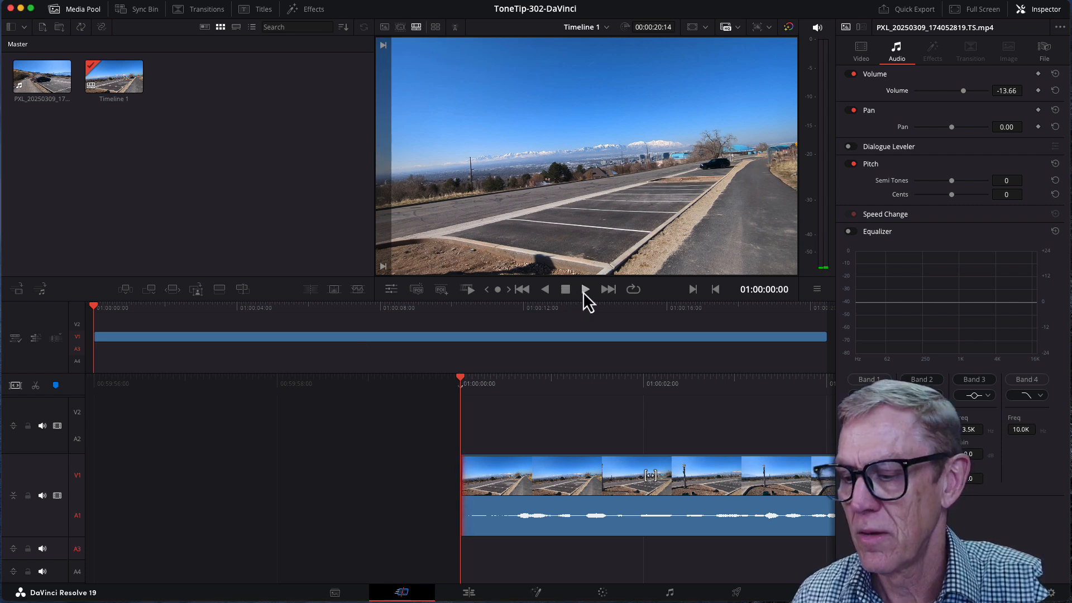
pyautogui.click(584, 291)
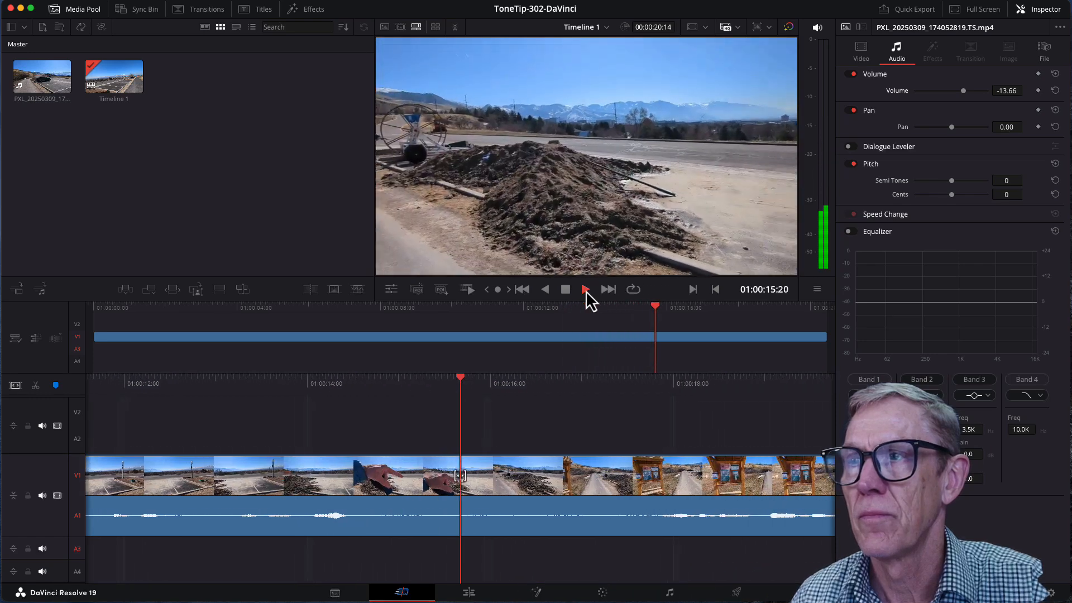
pyautogui.click(585, 290)
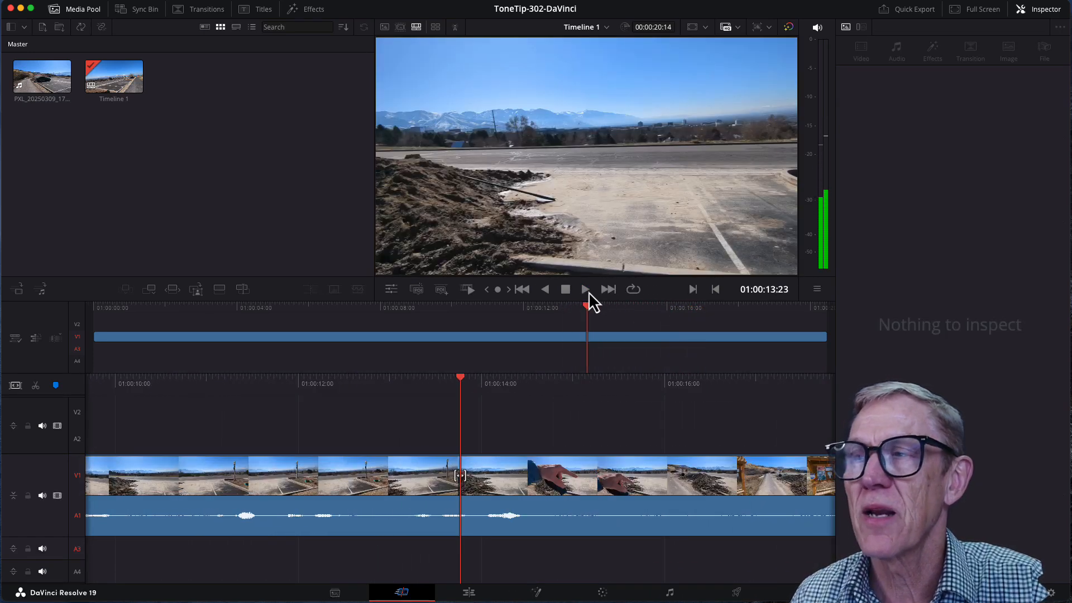
pyautogui.moveTo(588, 291); pyautogui.dragTo(631, 292)
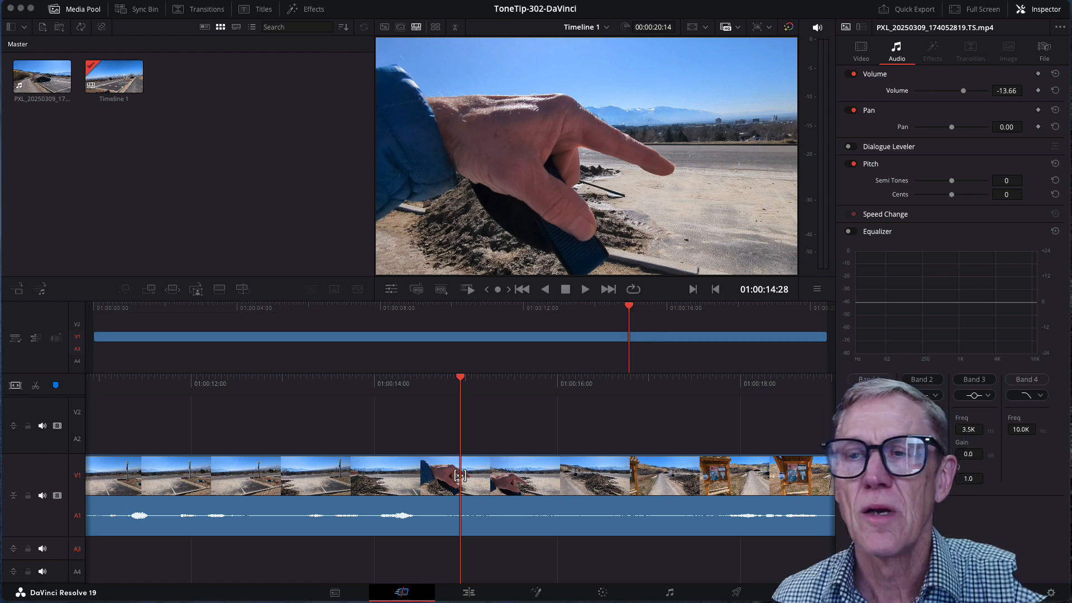
# Step: Import the TT-016A-19k-SLC U waveform audio file from the Recents folder into the media pool and move the Finder window away
pyautogui.moveTo(259, 450)
pyautogui.mouseDown()
pyautogui.moveTo(270, 350)
pyautogui.moveTo(298, 290)
pyautogui.mouseUp()
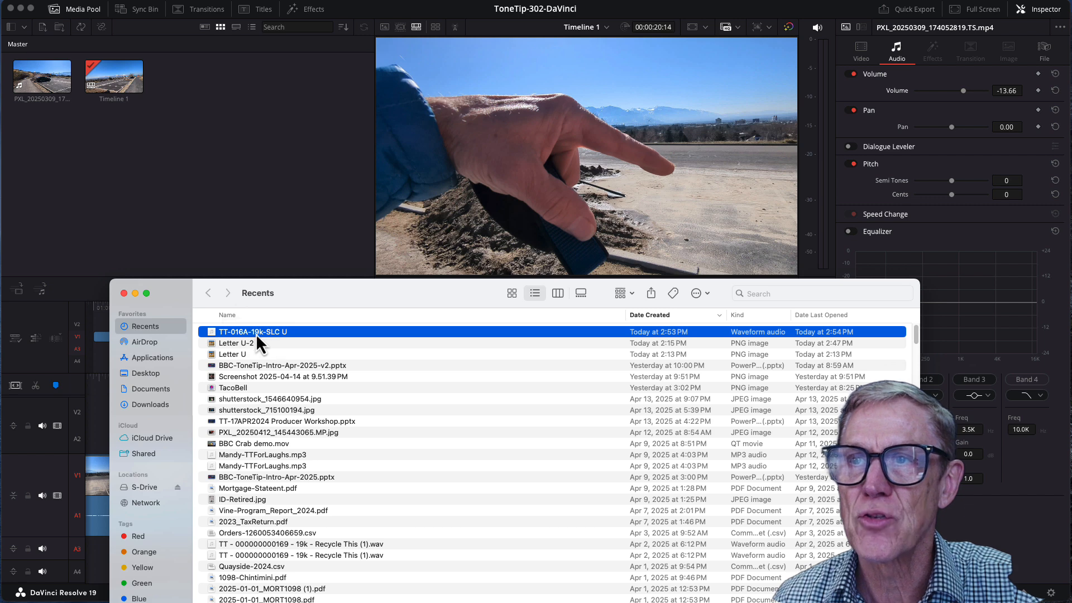
pyautogui.moveTo(287, 293); pyautogui.dragTo(279, 533)
pyautogui.moveTo(213, 567); pyautogui.dragTo(69, 186)
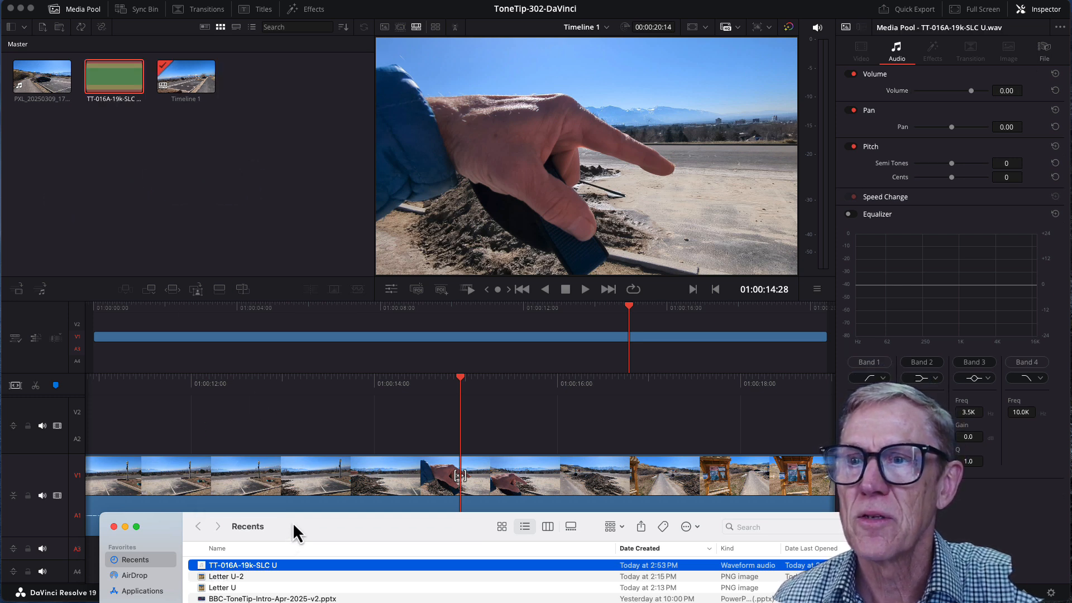
pyautogui.moveTo(292, 521); pyautogui.dragTo(295, 602)
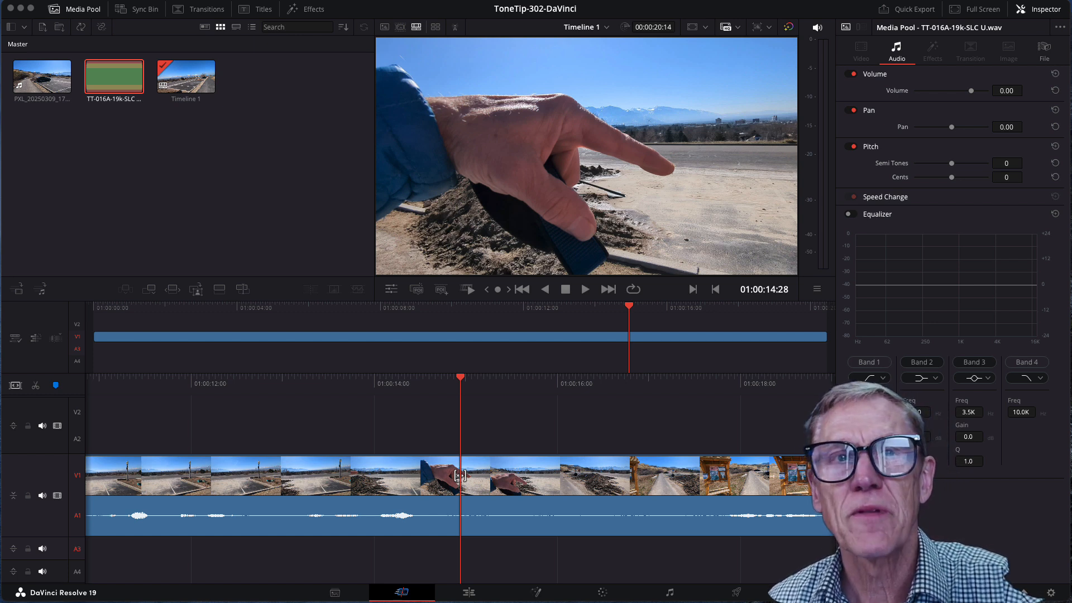
# Step: Switch to the browser showing tonetip.com and open the Brand Guidelines page from the site's footer
pyautogui.moveTo(0, 142); pyautogui.dragTo(932, 26)
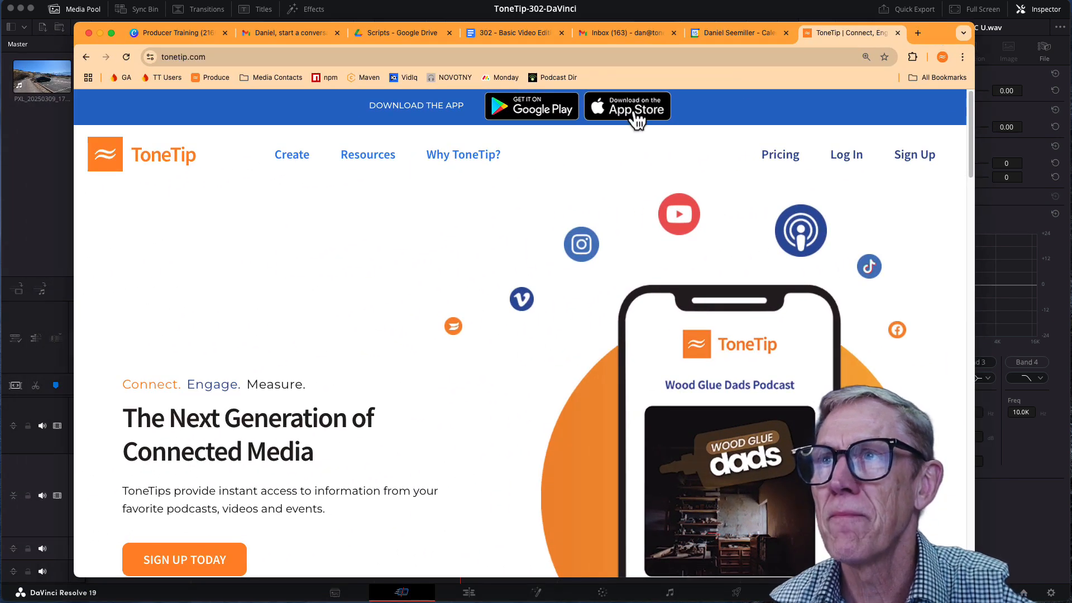
pyautogui.scroll(-15, 383, 254)
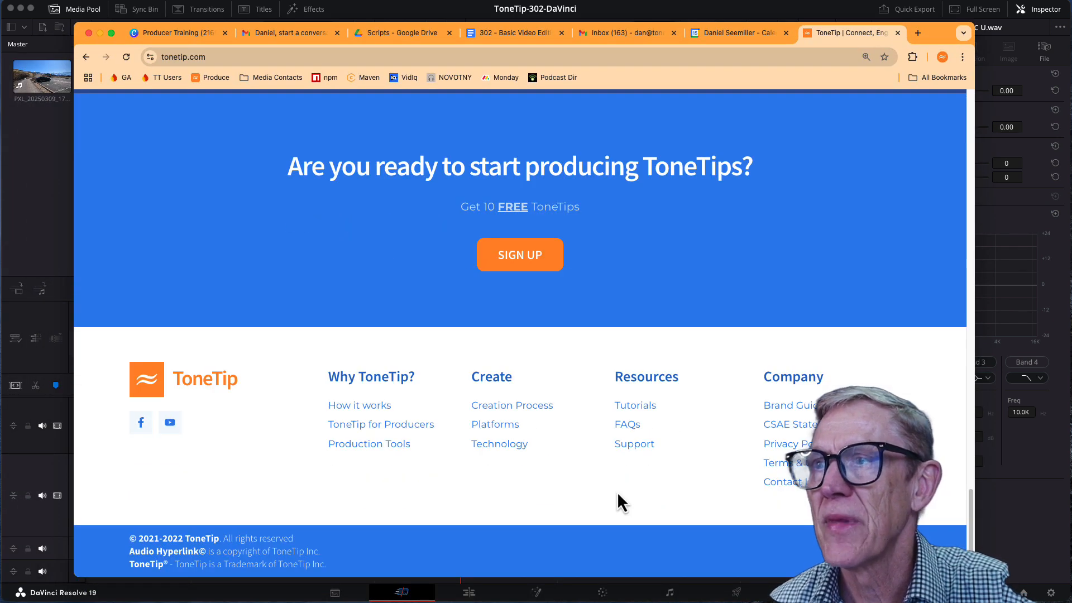
pyautogui.click(784, 410)
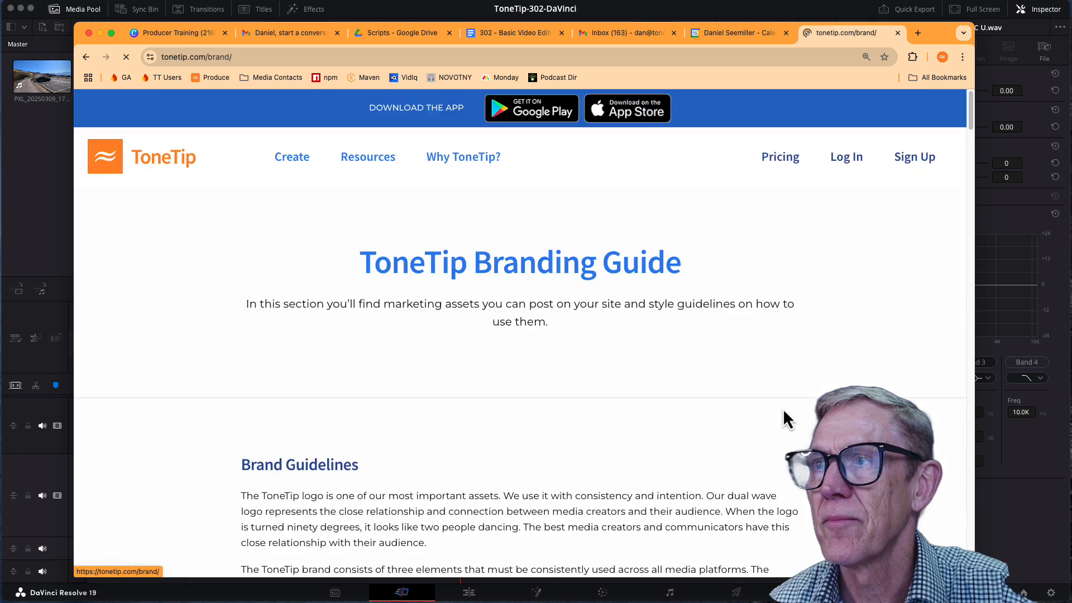
# Step: Examine the ToneTip branding guide for the jingle download, video logo placement and downloadable logo files, then reopen the page from its footer
pyautogui.scroll(-10, 530, 366)
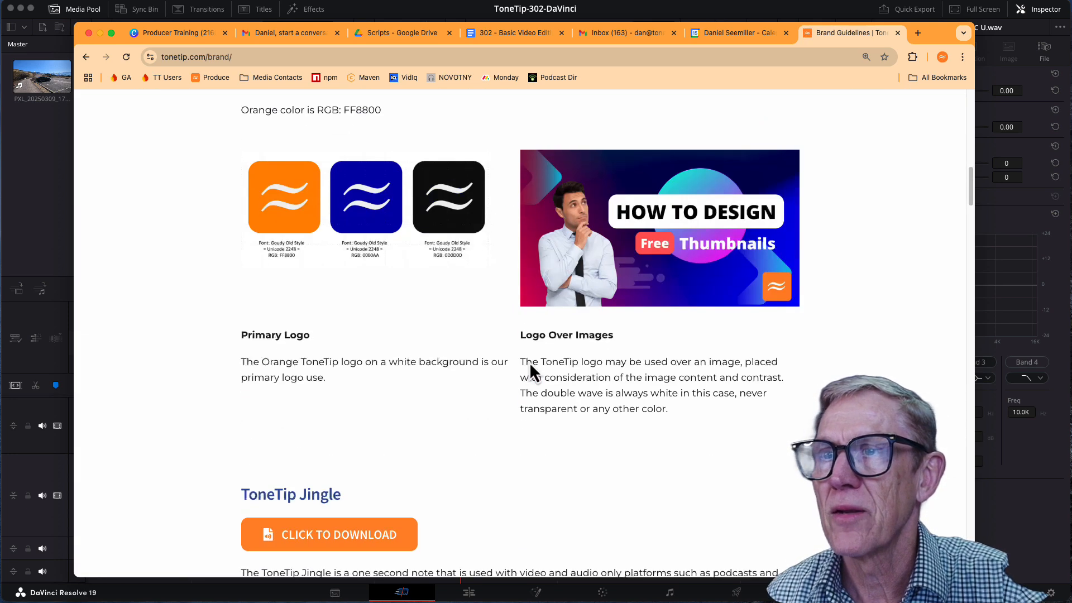
pyautogui.scroll(-2, 497, 363)
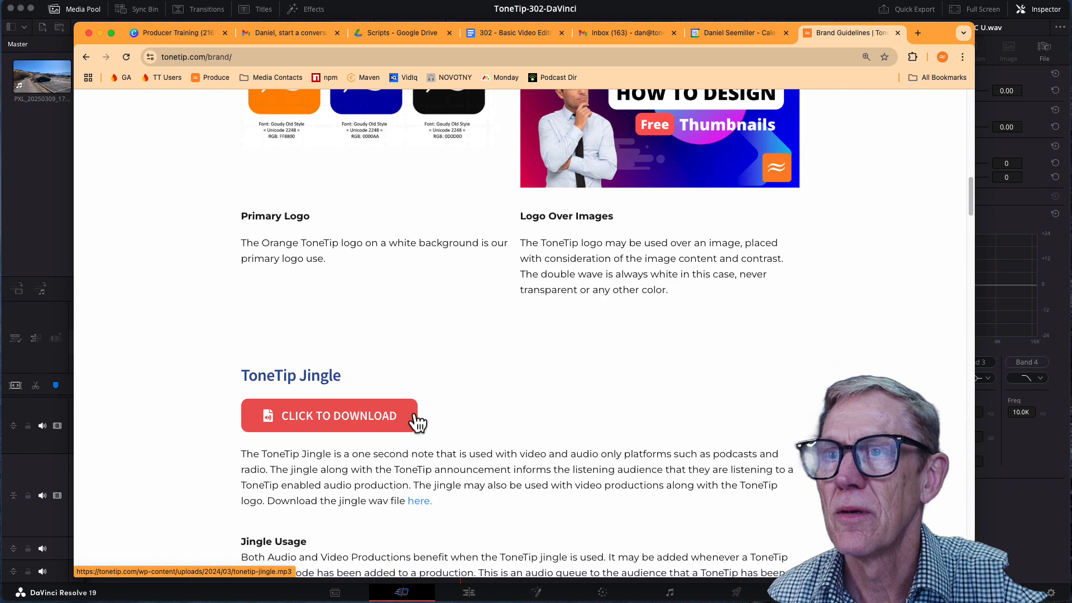
pyautogui.scroll(-20, 333, 287)
pyautogui.scroll(-15, 333, 289)
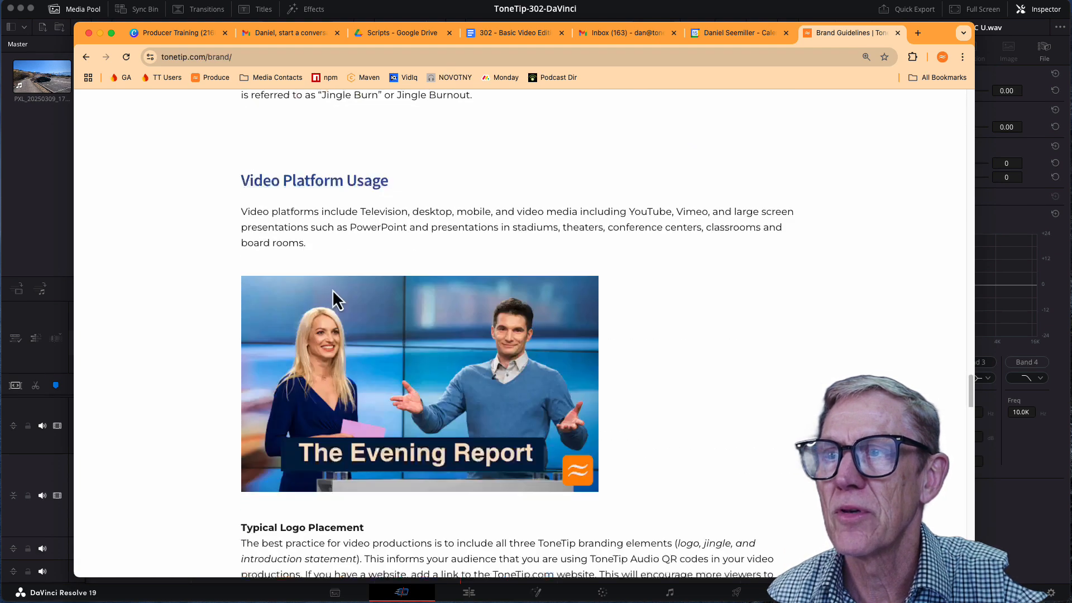
pyautogui.scroll(5, 334, 292)
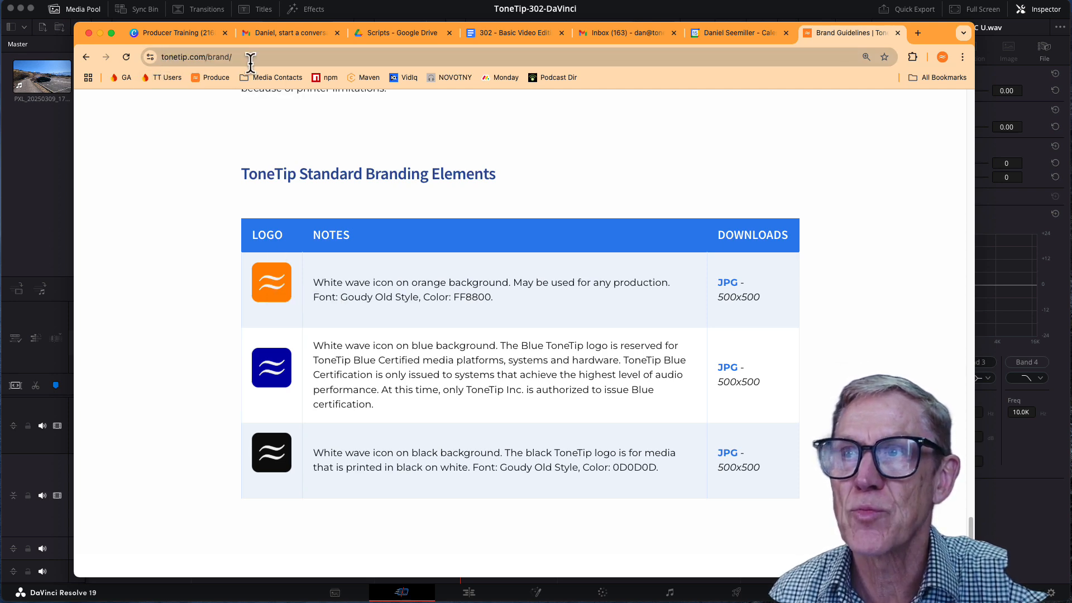
pyautogui.scroll(-5, 614, 179)
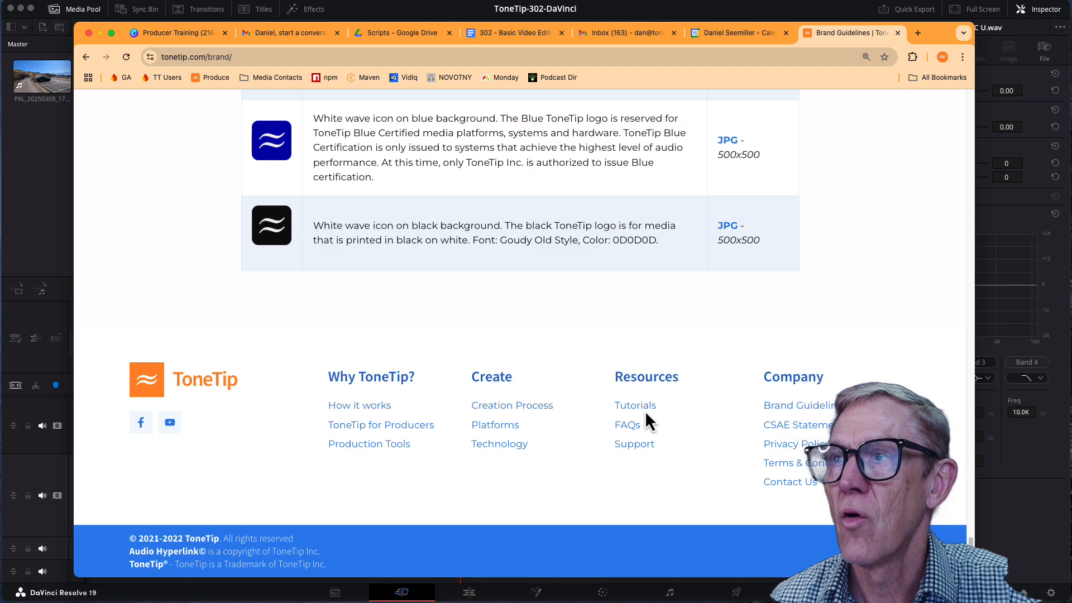
pyautogui.click(798, 406)
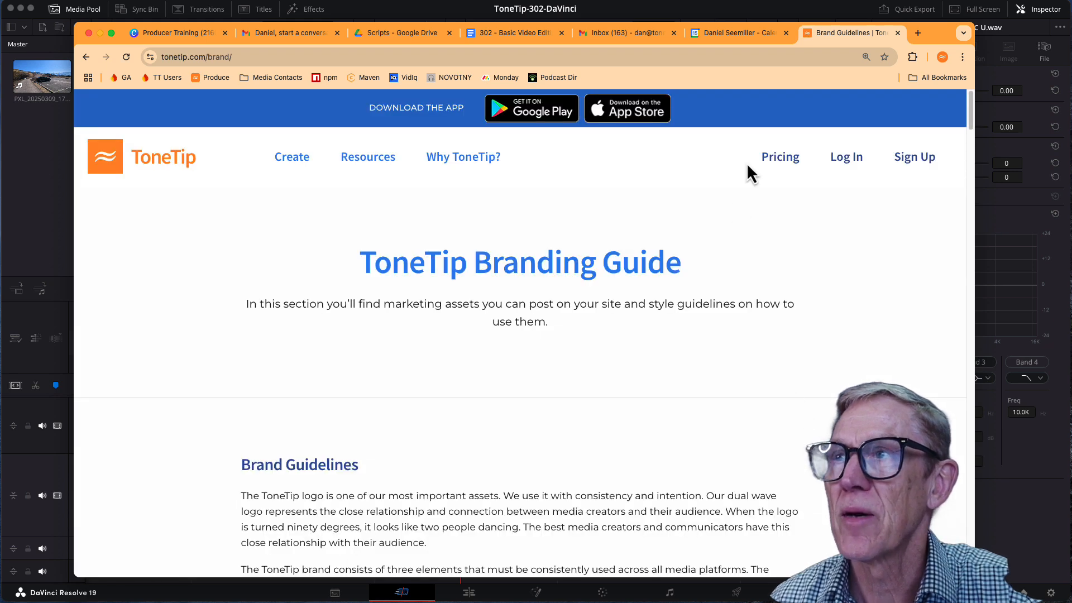
# Step: Return to DaVinci Resolve and add Ding-sound-3.mp3 and Logo-Orange.jpg to the media pool
pyautogui.moveTo(926, 31); pyautogui.dragTo(351, 246)
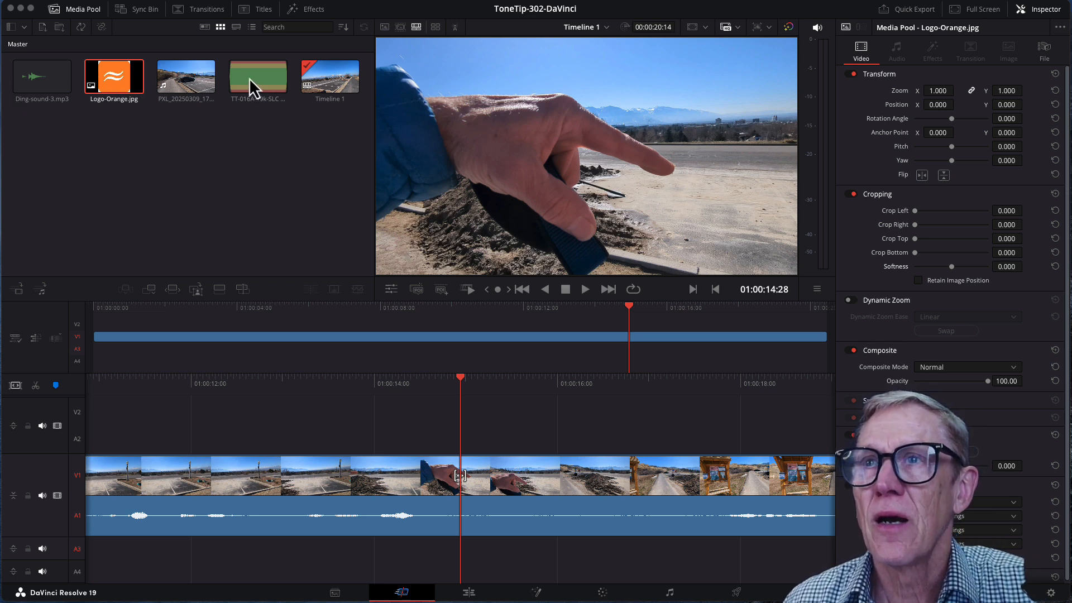
# Step: Place the TT-016A-19k-SLC U audio on track A3 before the pointing-hand shot, preview it, and shift it about 0.6 seconds earlier
pyautogui.moveTo(249, 78); pyautogui.dragTo(198, 560)
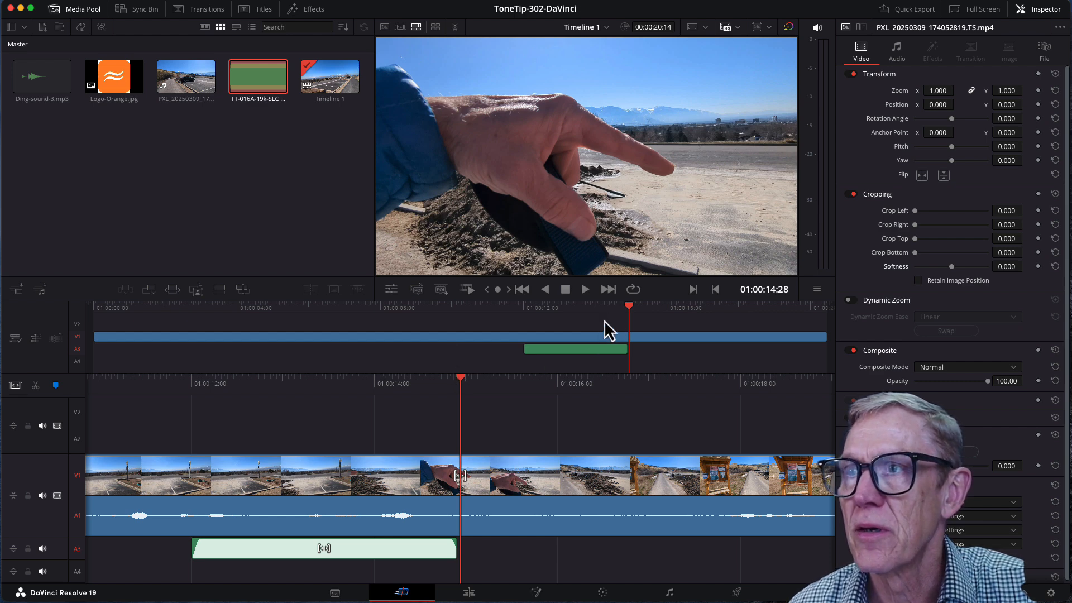
pyautogui.moveTo(633, 309); pyautogui.dragTo(557, 308)
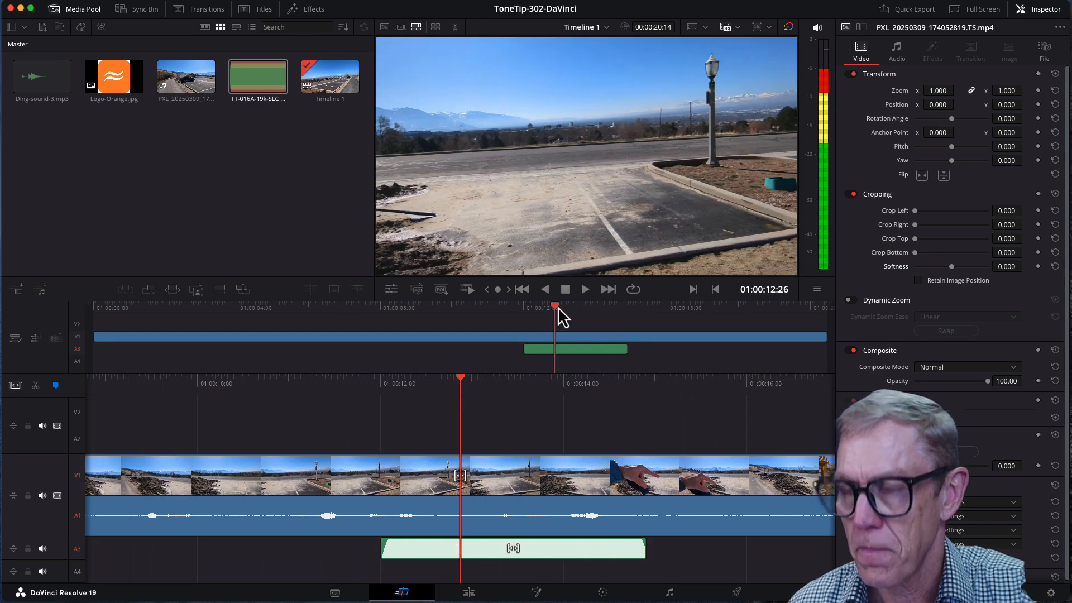
pyautogui.press('space')
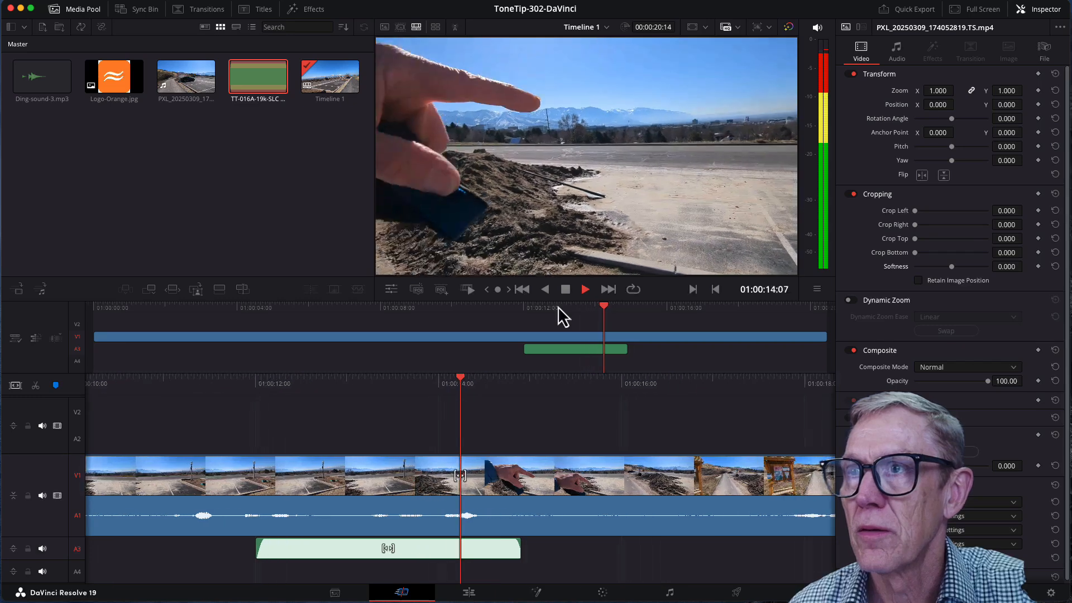
pyautogui.press('space')
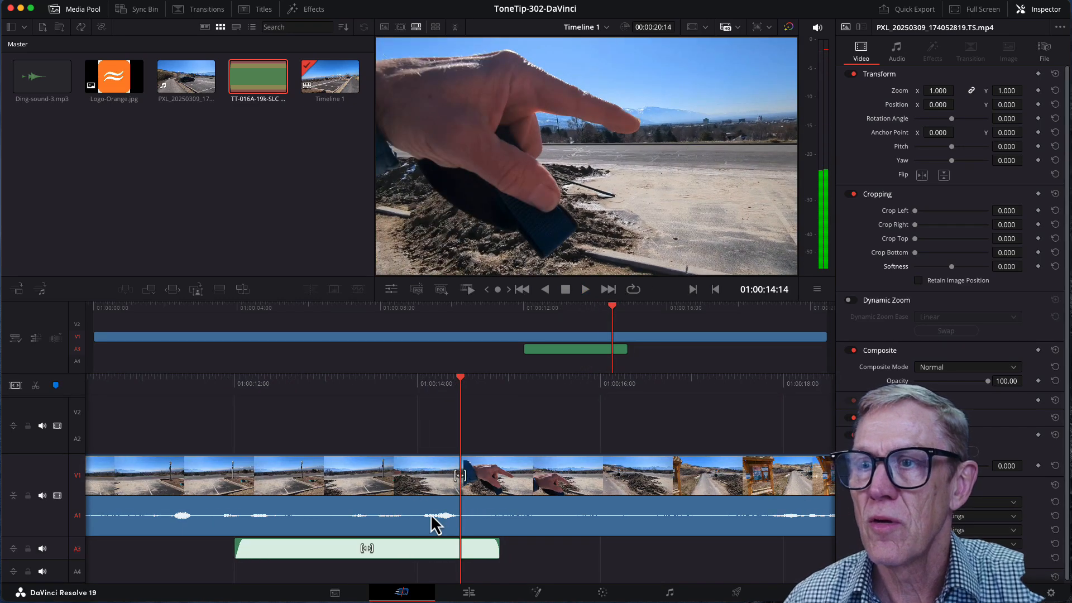
pyautogui.click(438, 558)
pyautogui.moveTo(438, 558); pyautogui.dragTo(386, 557)
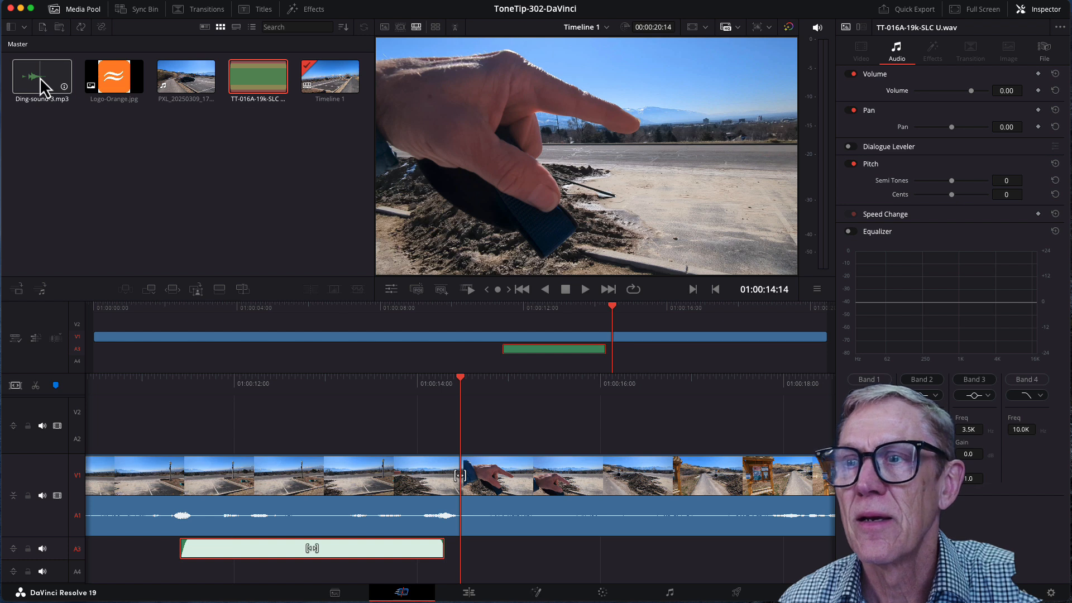
# Step: Place Ding-sound-3.mp3 on audio track A4 just after the end of the TT-016A-19k-SLC U clip
pyautogui.moveTo(39, 77); pyautogui.dragTo(452, 586)
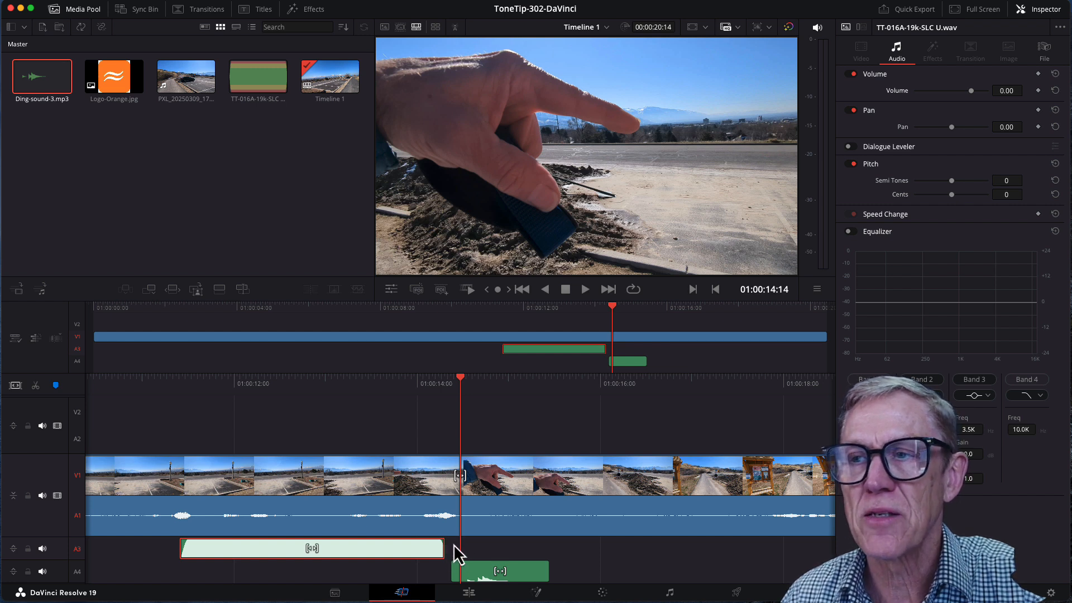
pyautogui.click(485, 573)
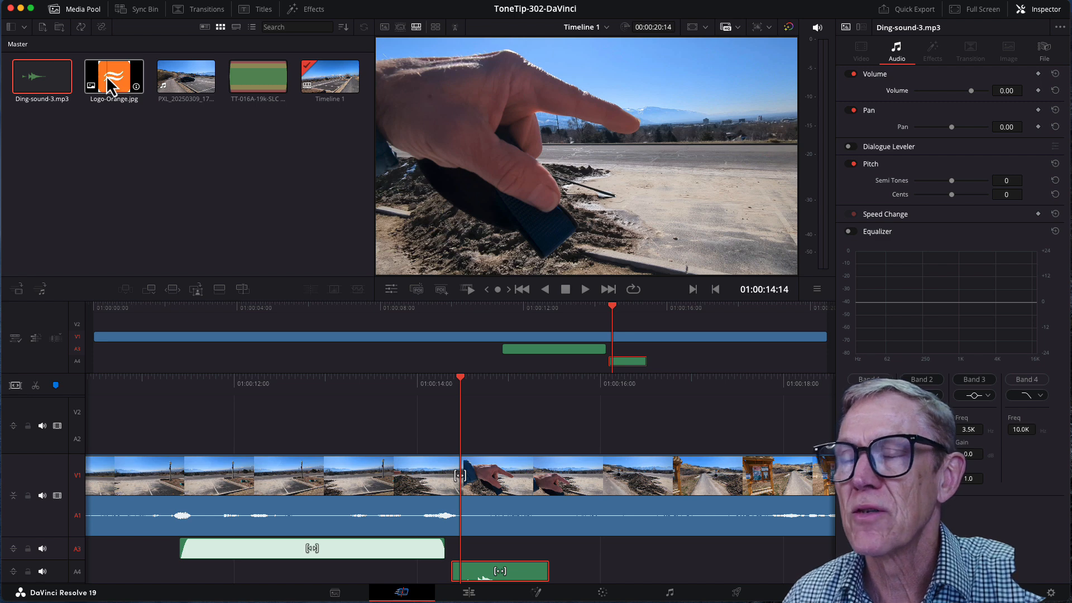
# Step: Place Logo-Orange.jpg on video track V2 above the ding sound and trim it to about 1.6 seconds
pyautogui.moveTo(110, 87); pyautogui.dragTo(489, 422)
pyautogui.moveTo(729, 424); pyautogui.dragTo(560, 437)
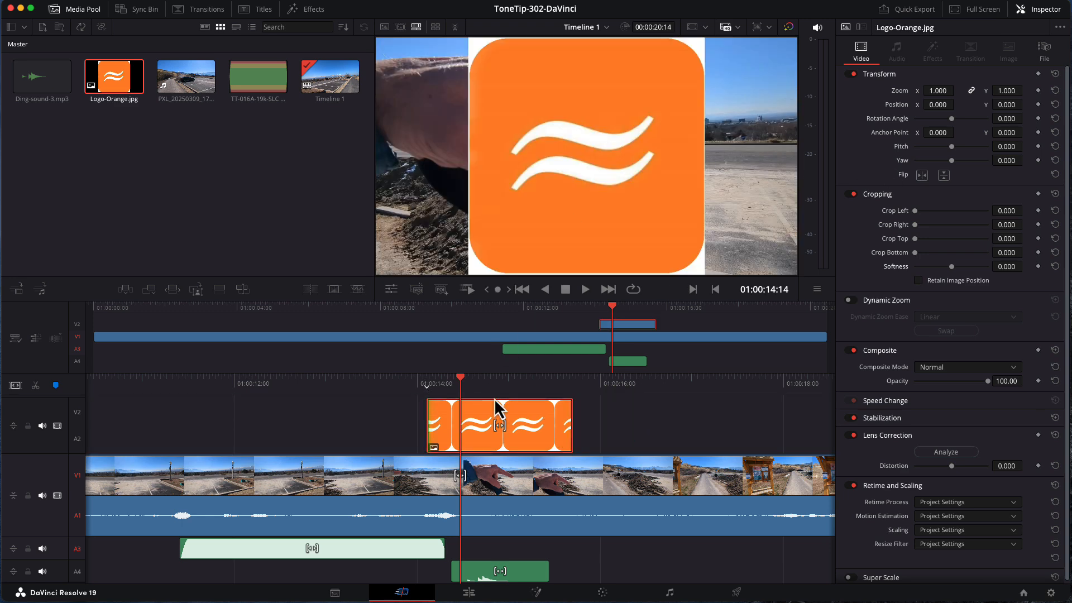
# Step: Scale the orange logo clip to a linked zoom of 0.250 in the Inspector
pyautogui.click(1049, 12)
pyautogui.click(1048, 12)
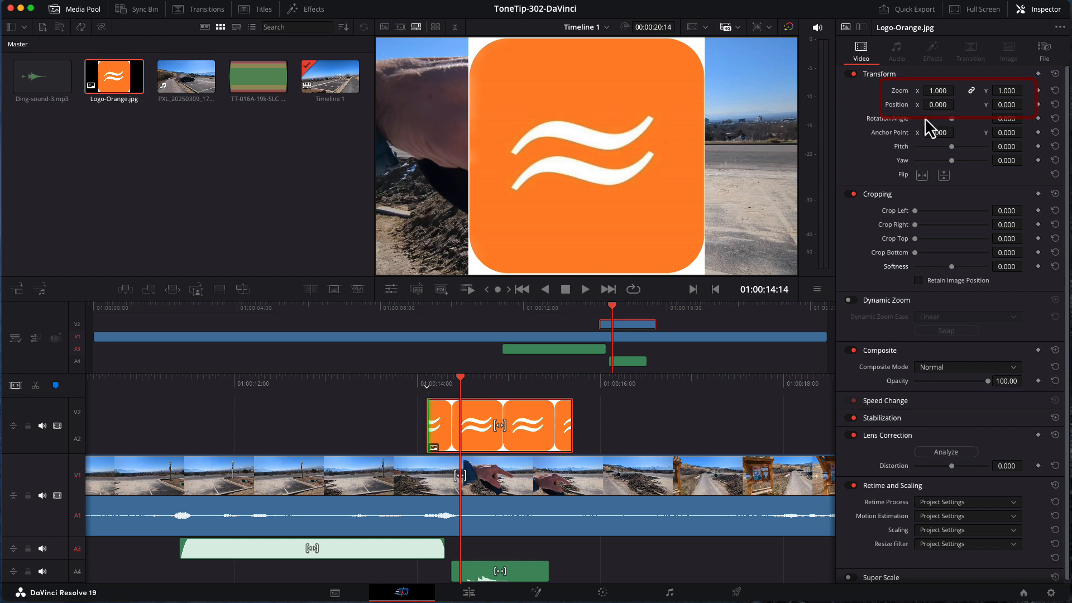
pyautogui.press('BackSpace')
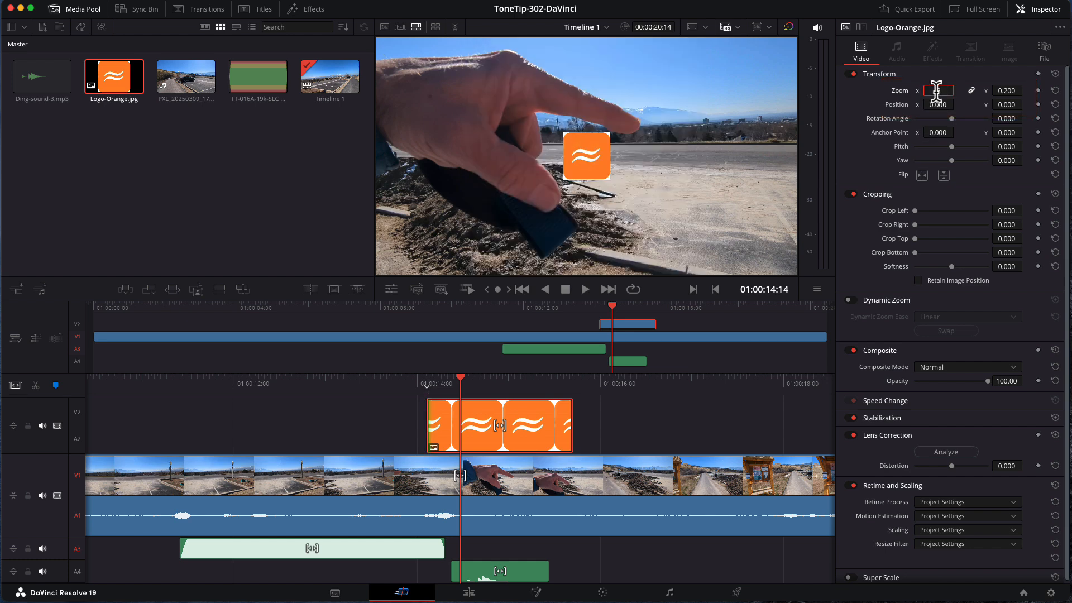
pyautogui.write('.25')
pyautogui.press('Return')
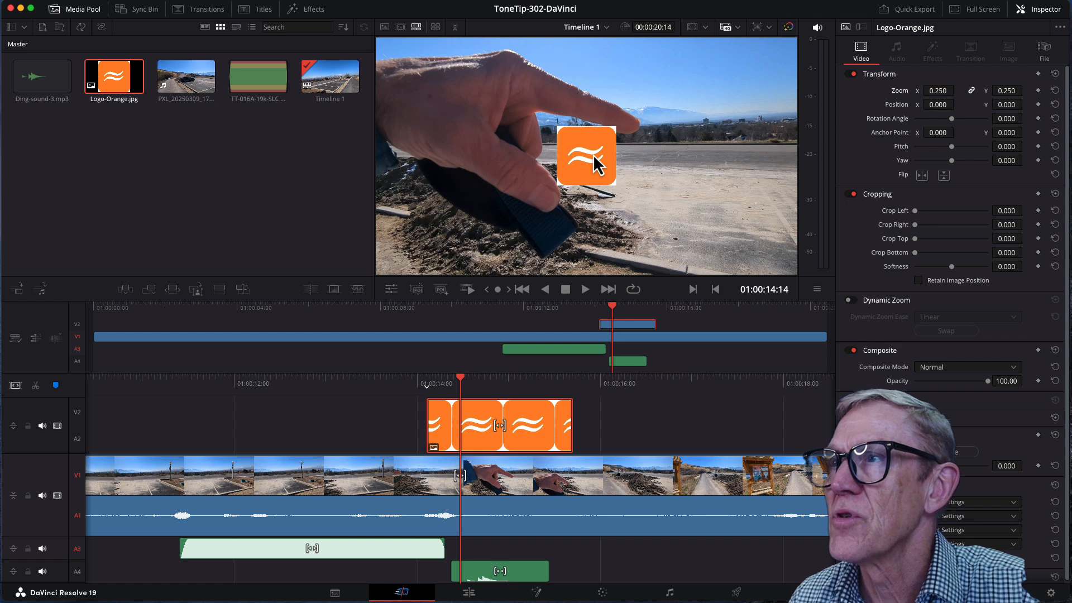
# Step: Position the logo in the lower-right corner of the video frame at X 1400 and Y -350
pyautogui.click(938, 105)
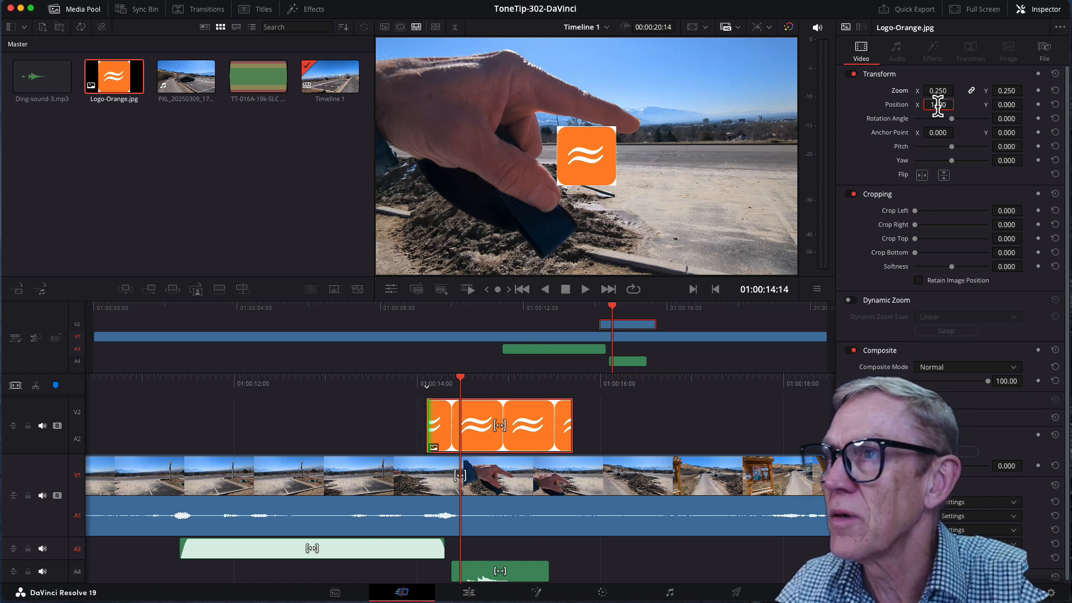
pyautogui.press('Return')
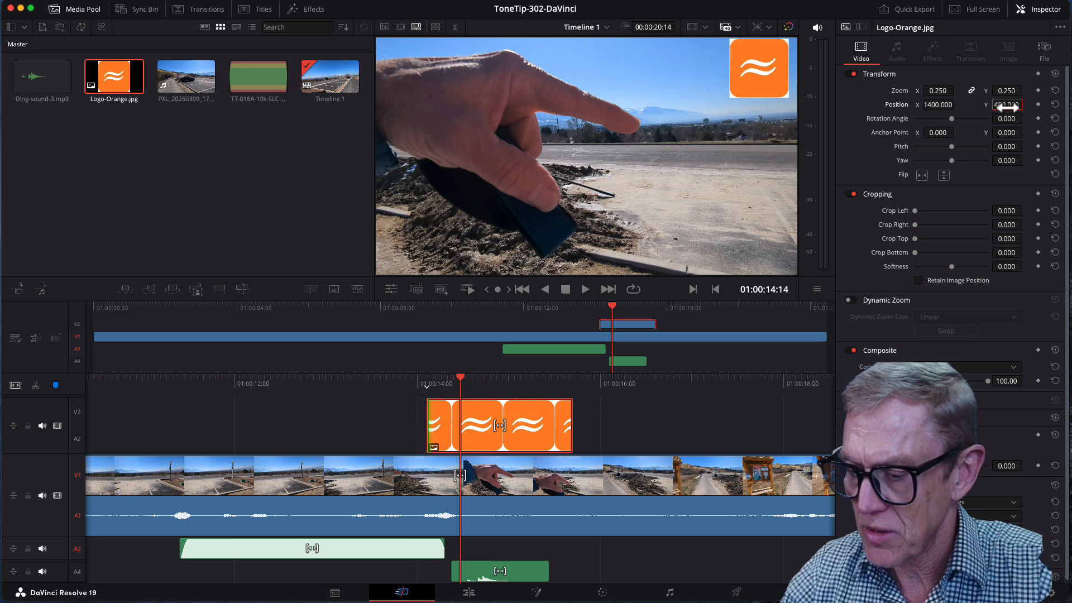
pyautogui.click(1007, 104)
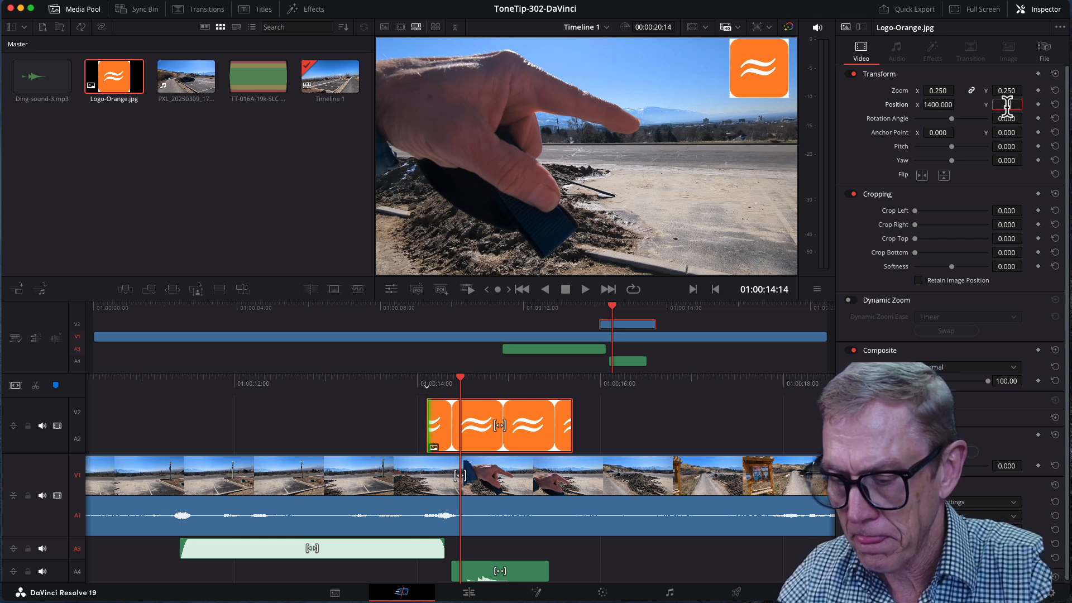
pyautogui.write('-300')
pyautogui.press('Return')
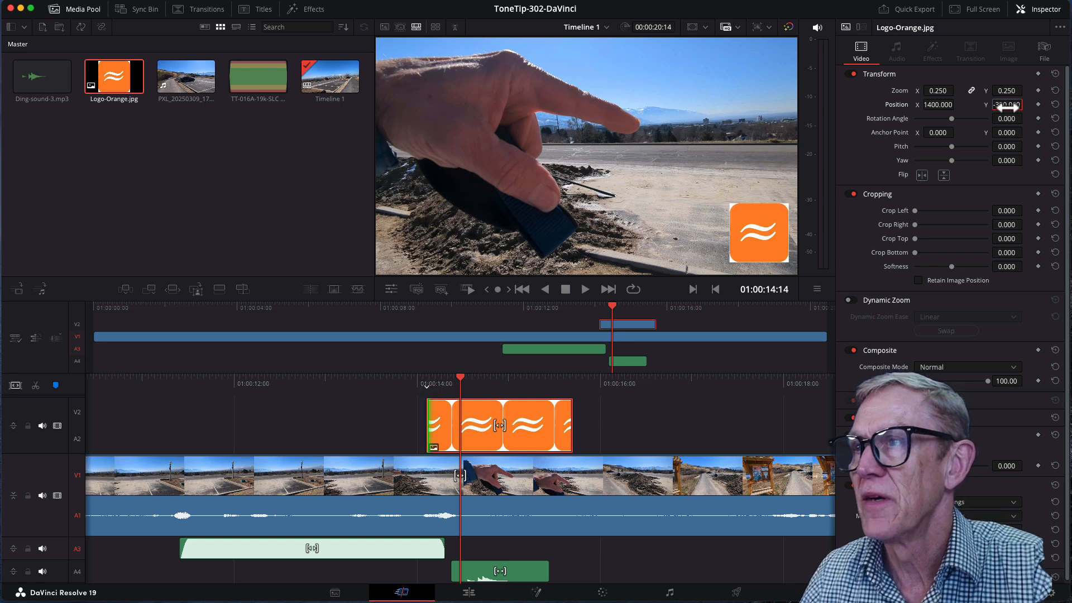
# Step: Set the logo's crop softness to -34.350 and align the start of the logo clip with 01:00:14:19
pyautogui.moveTo(952, 268); pyautogui.dragTo(939, 275)
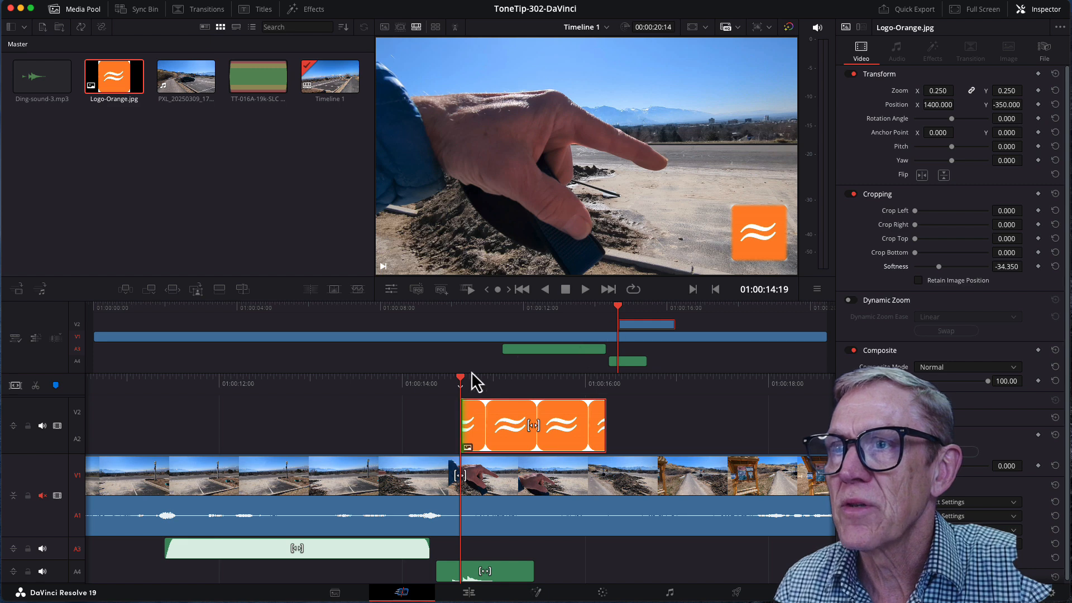
pyautogui.moveTo(460, 379); pyautogui.dragTo(461, 379)
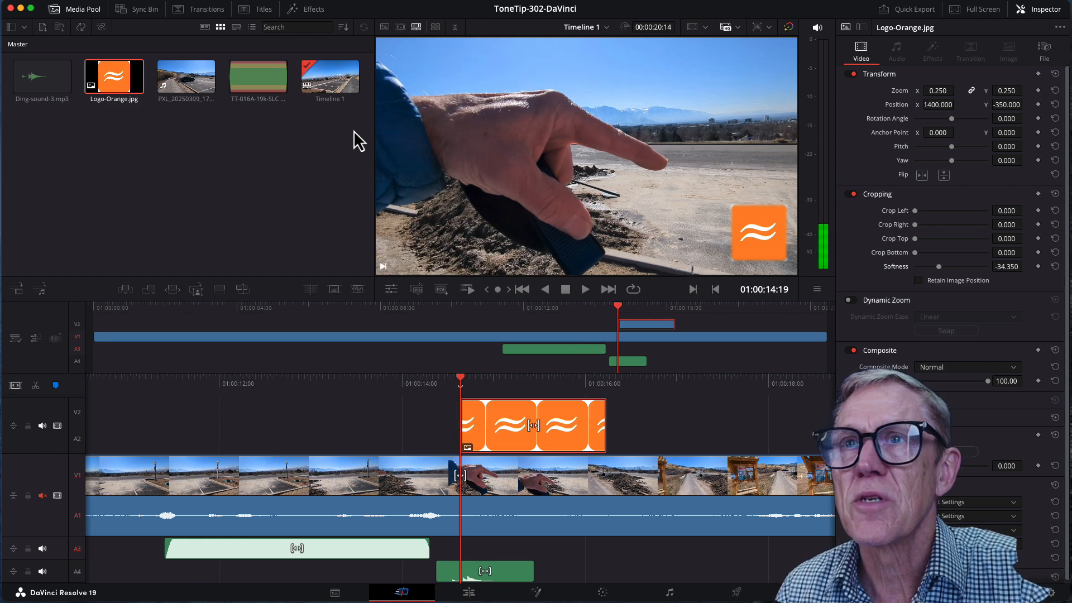
# Step: Add an Additive Dissolve to both the start and the end of the logo clip, each 0.7 seconds (22 frames) long
pyautogui.click(205, 12)
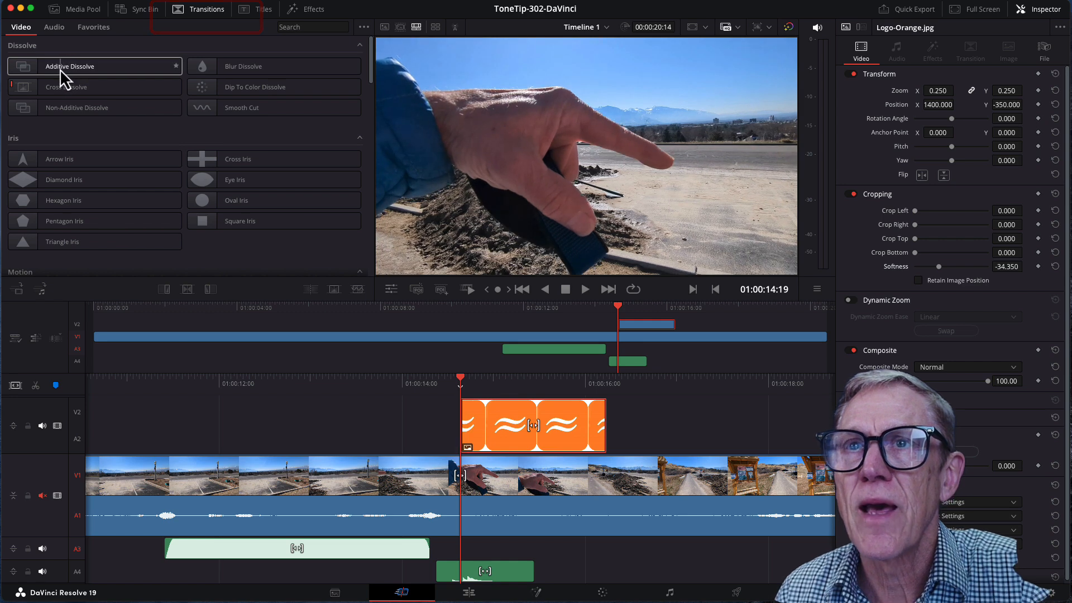
pyautogui.moveTo(62, 70); pyautogui.dragTo(460, 433)
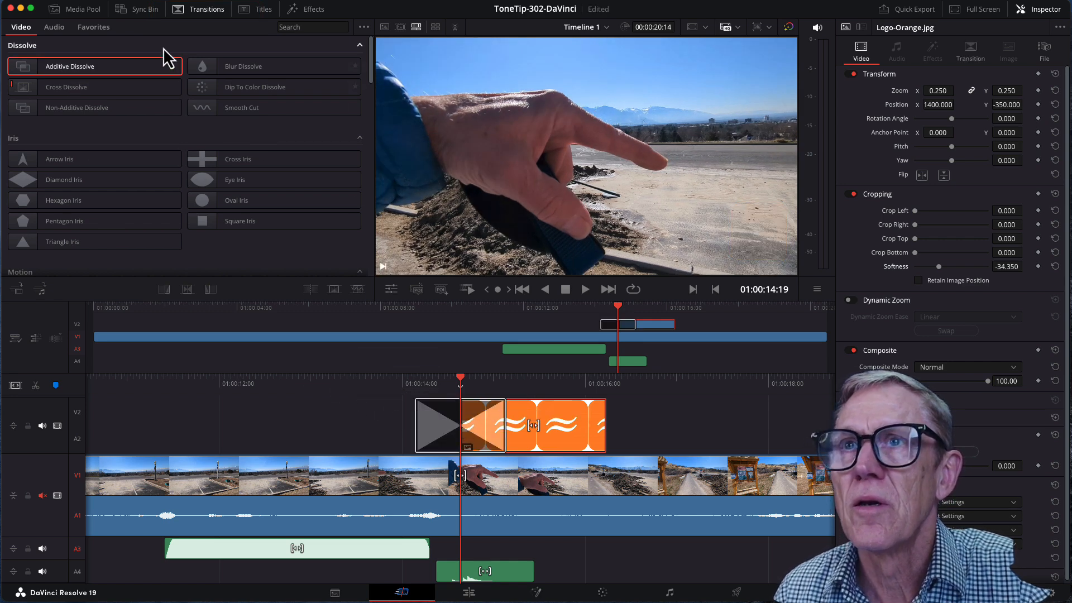
pyautogui.moveTo(57, 70); pyautogui.dragTo(581, 426)
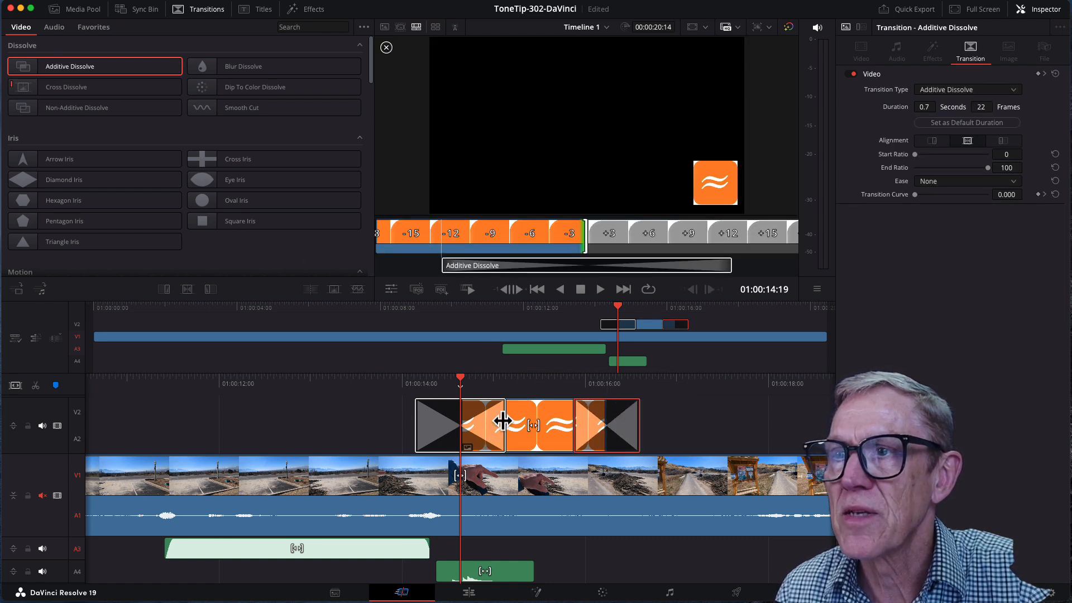
pyautogui.moveTo(505, 427); pyautogui.dragTo(492, 423)
# Step: Play the timeline from about 01:00:08:25 through the logo section to review the code, ding and dissolves
pyautogui.moveTo(709, 311); pyautogui.dragTo(410, 329)
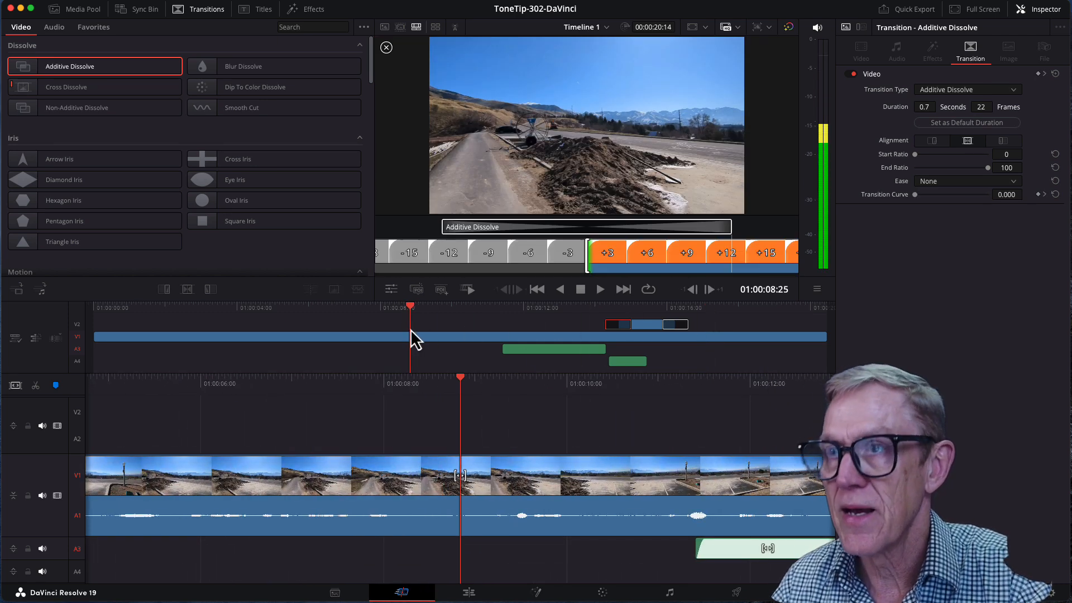
pyautogui.click(598, 290)
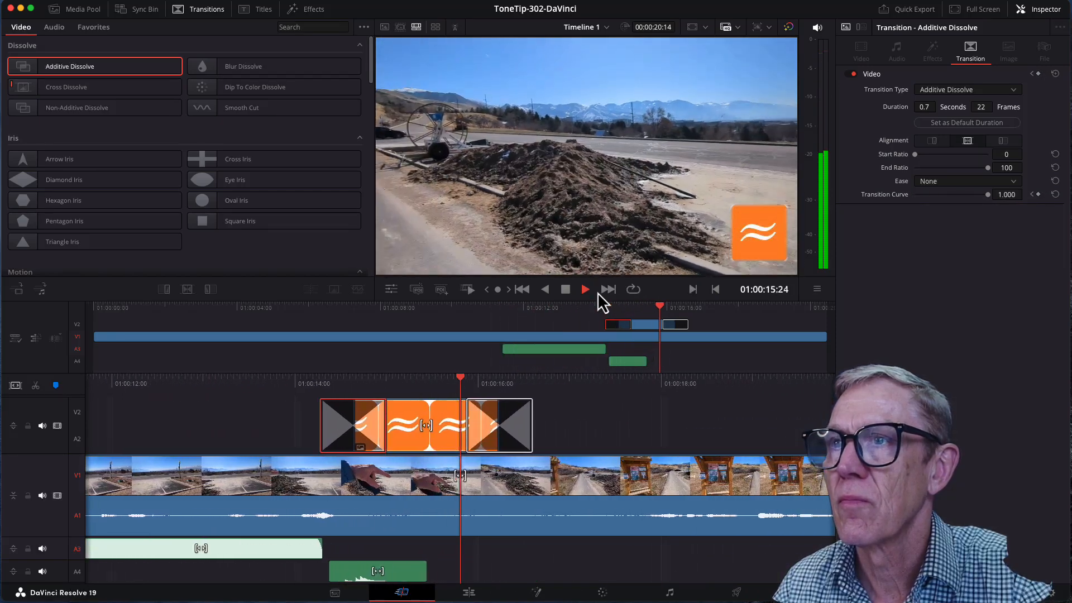
pyautogui.click(357, 309)
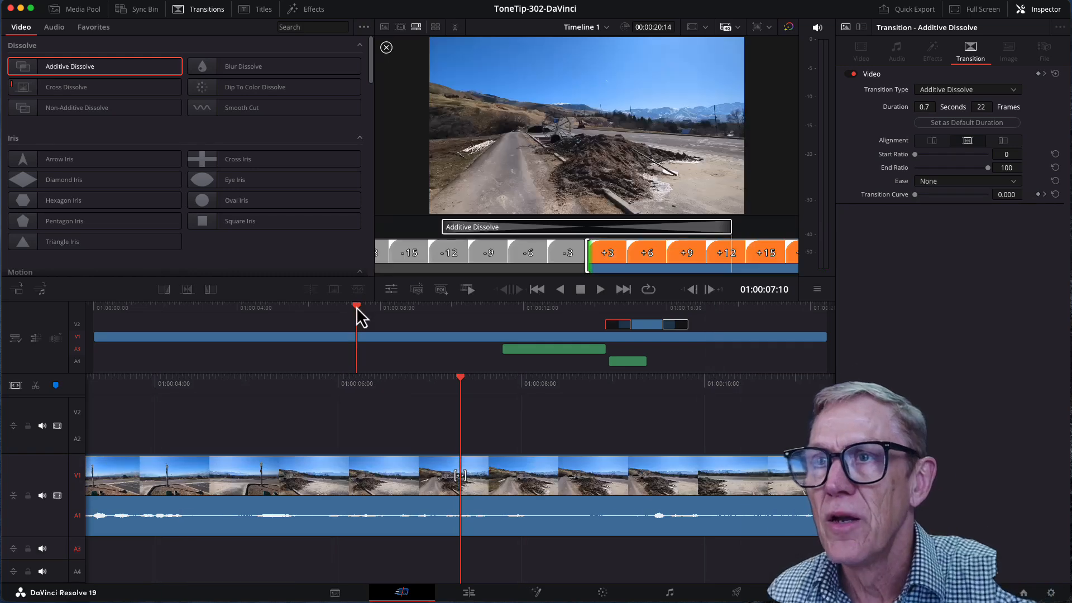
# Step: Lower the volume of the TT-016A audio code clip on track A3 to -9.69, with the playhead near 01:00:12:08
pyautogui.moveTo(357, 308); pyautogui.dragTo(537, 311)
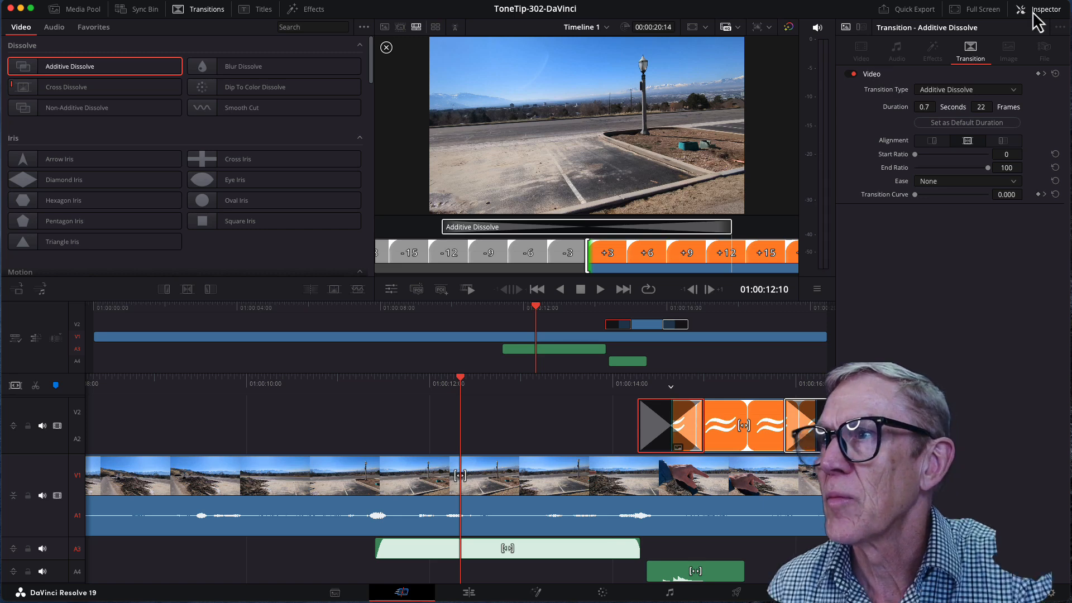
pyautogui.click(1032, 12)
pyautogui.click(1031, 12)
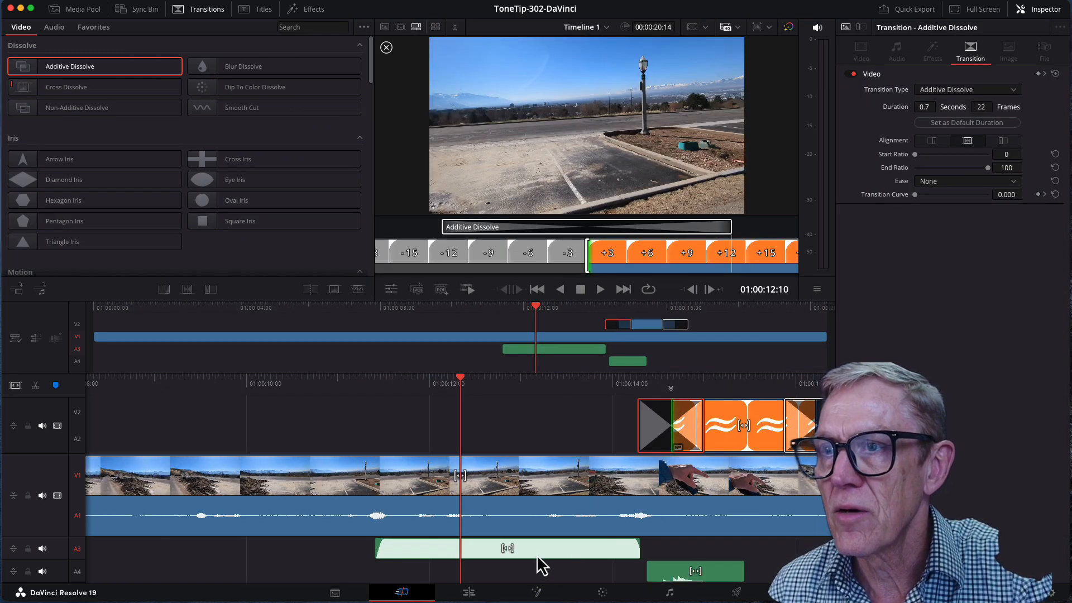
pyautogui.click(537, 555)
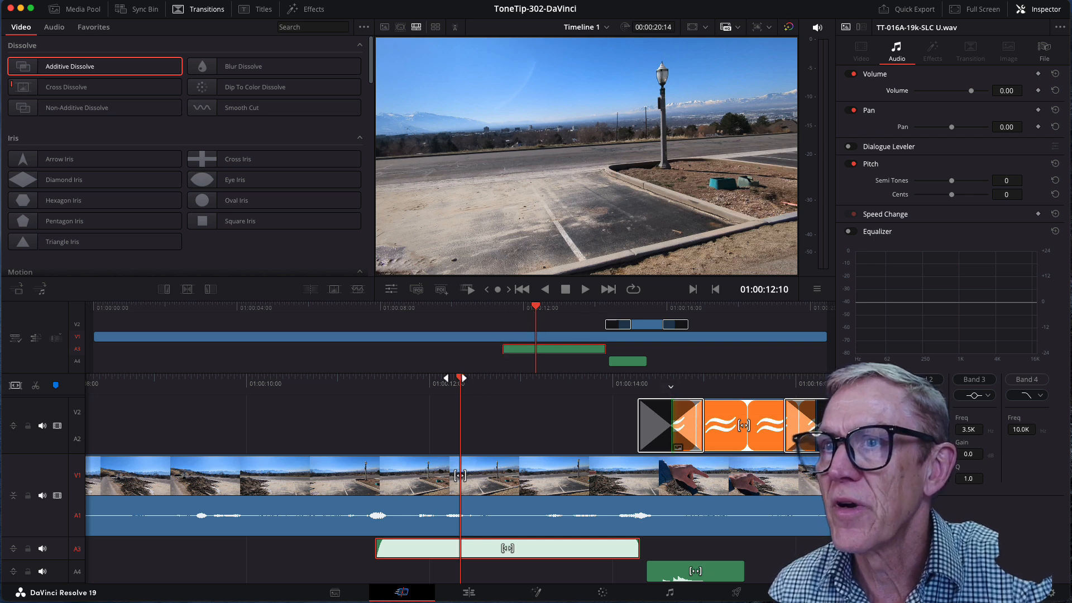
pyautogui.moveTo(459, 377); pyautogui.dragTo(463, 378)
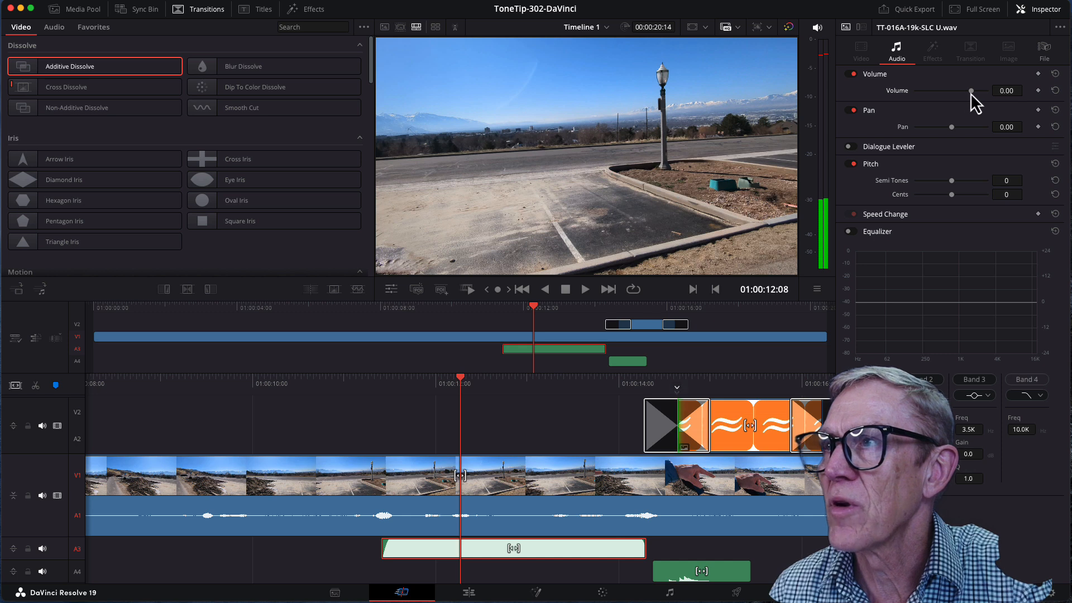
pyautogui.moveTo(970, 92)
pyautogui.mouseDown()
pyautogui.moveTo(956, 96)
pyautogui.moveTo(965, 95)
pyautogui.mouseUp()
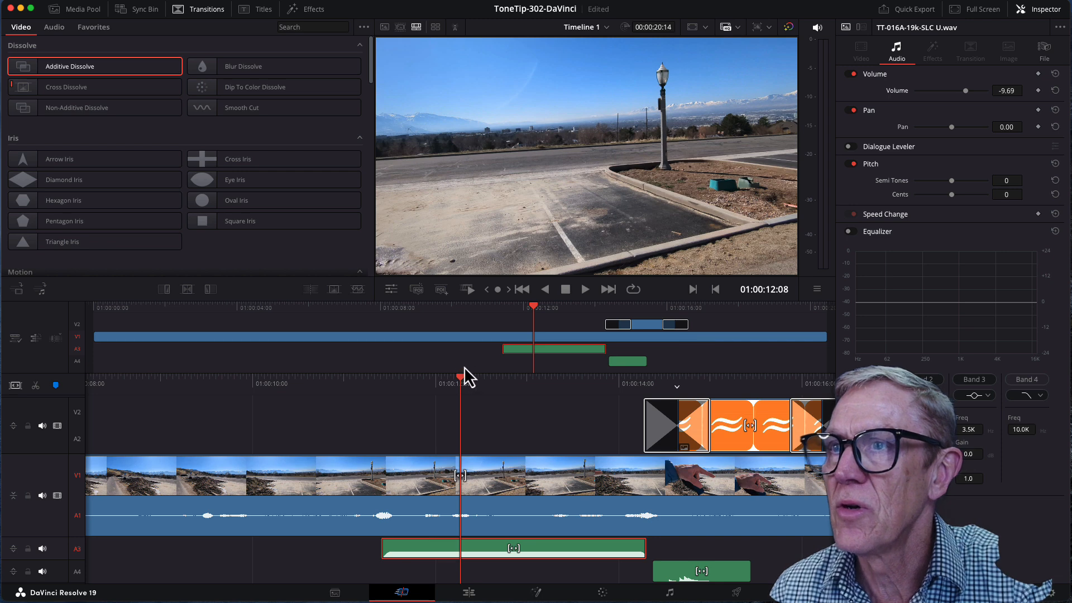
# Step: Listen through the audio code section and compare the code clip's level with the camera clip's own audio level
pyautogui.moveTo(534, 312); pyautogui.dragTo(537, 311)
pyautogui.click(558, 337)
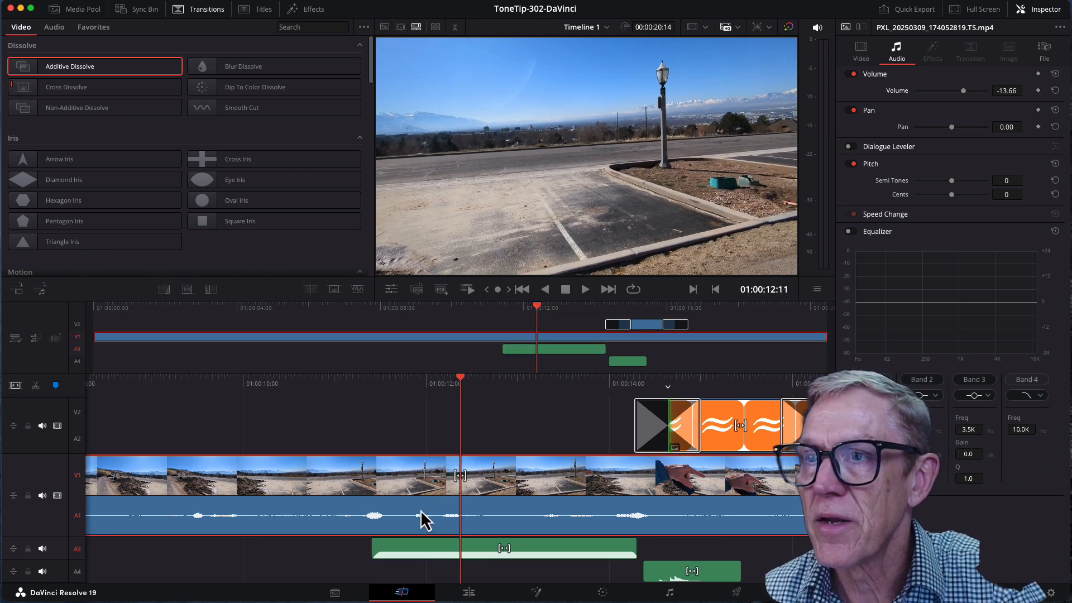
pyautogui.press('space')
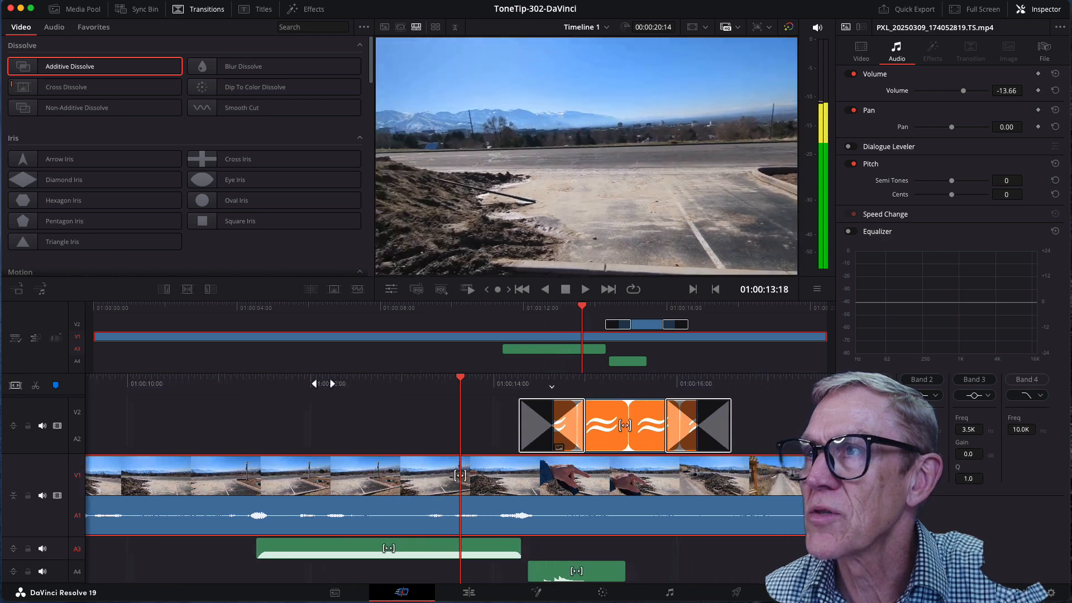
pyautogui.moveTo(206, 381); pyautogui.dragTo(640, 377)
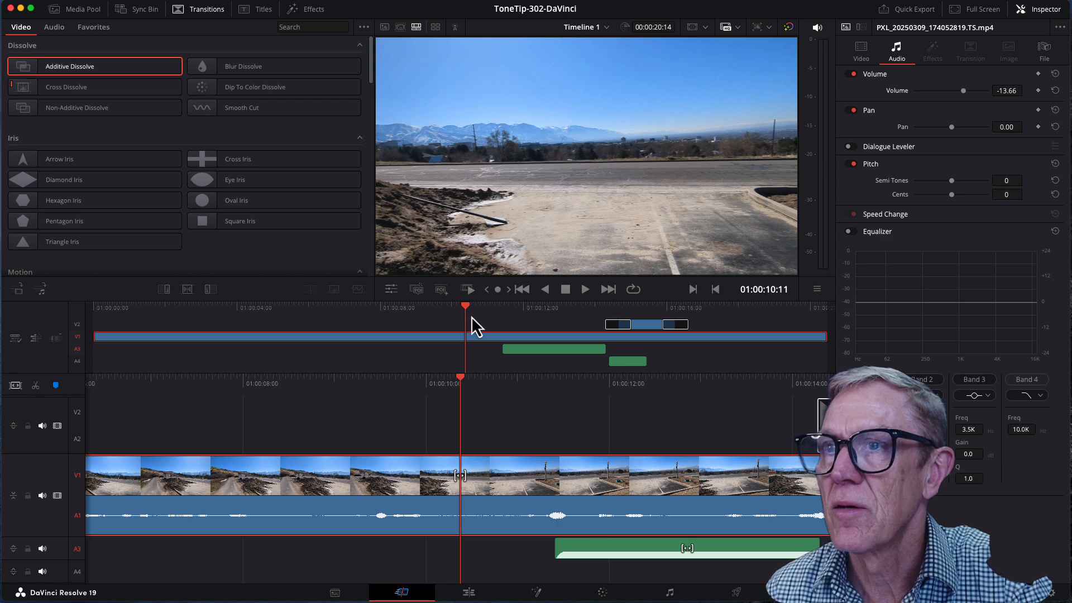
pyautogui.moveTo(459, 378); pyautogui.dragTo(294, 376)
pyautogui.click(505, 547)
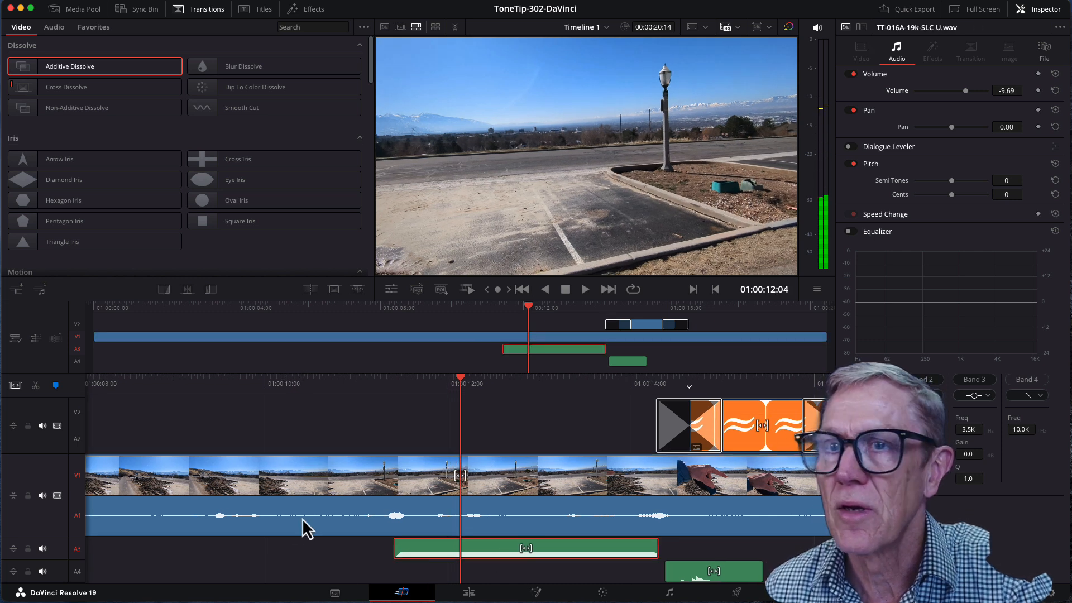
# Step: Mute the camera clip's audio track A1 and lower the volume of Ding-sound-3.mp3 to -8.70
pyautogui.click(42, 496)
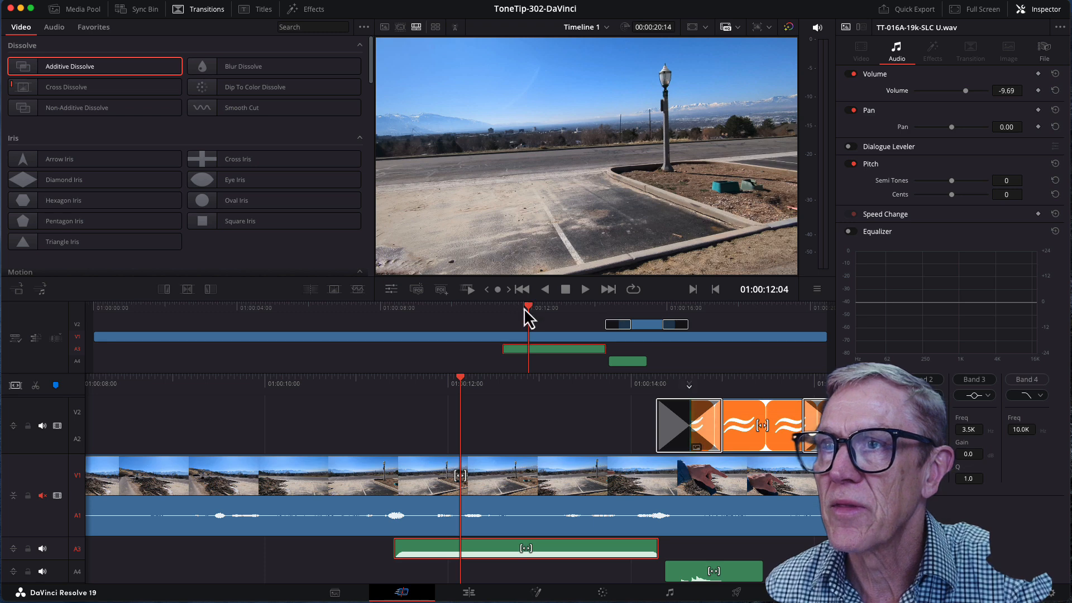
pyautogui.moveTo(531, 311); pyautogui.dragTo(624, 310)
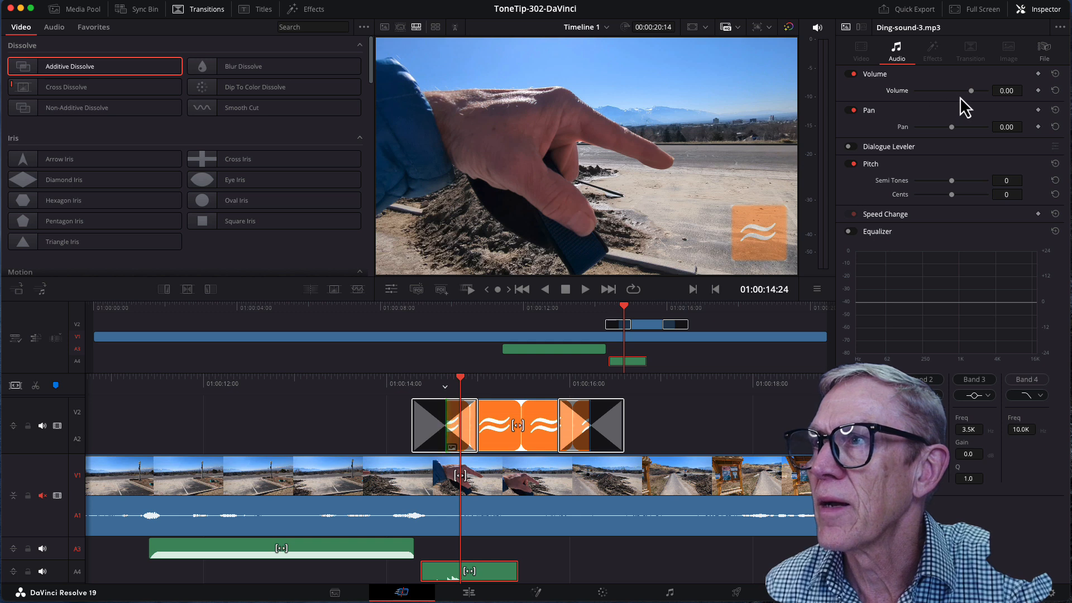
pyautogui.moveTo(970, 91); pyautogui.dragTo(965, 96)
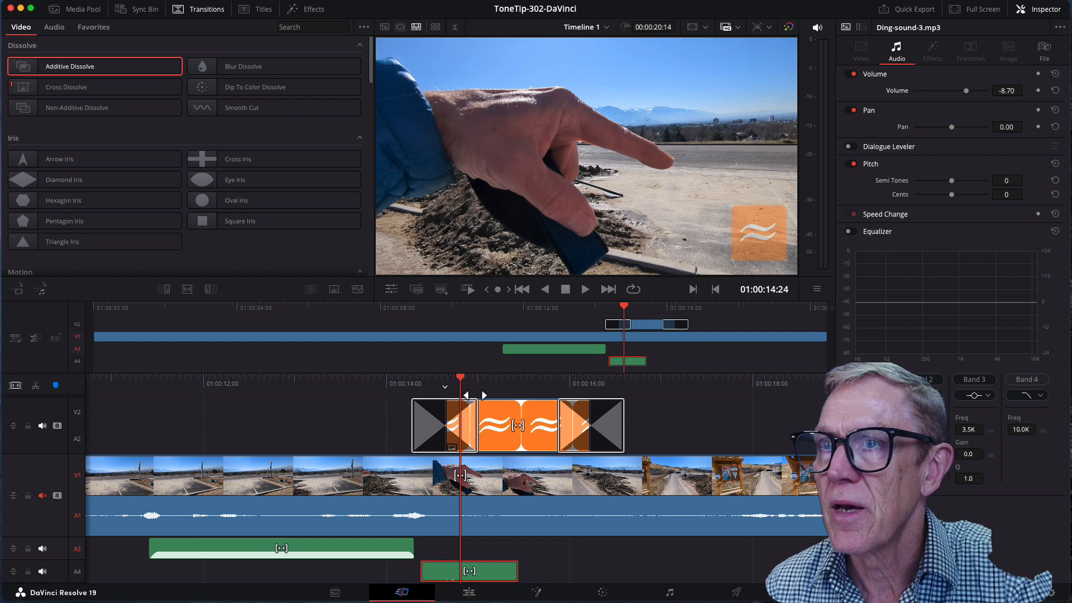
# Step: Unmute audio track A1 and play the timeline from 01:00:08:09 past the logo to test the code on a phone
pyautogui.moveTo(624, 310); pyautogui.dragTo(392, 314)
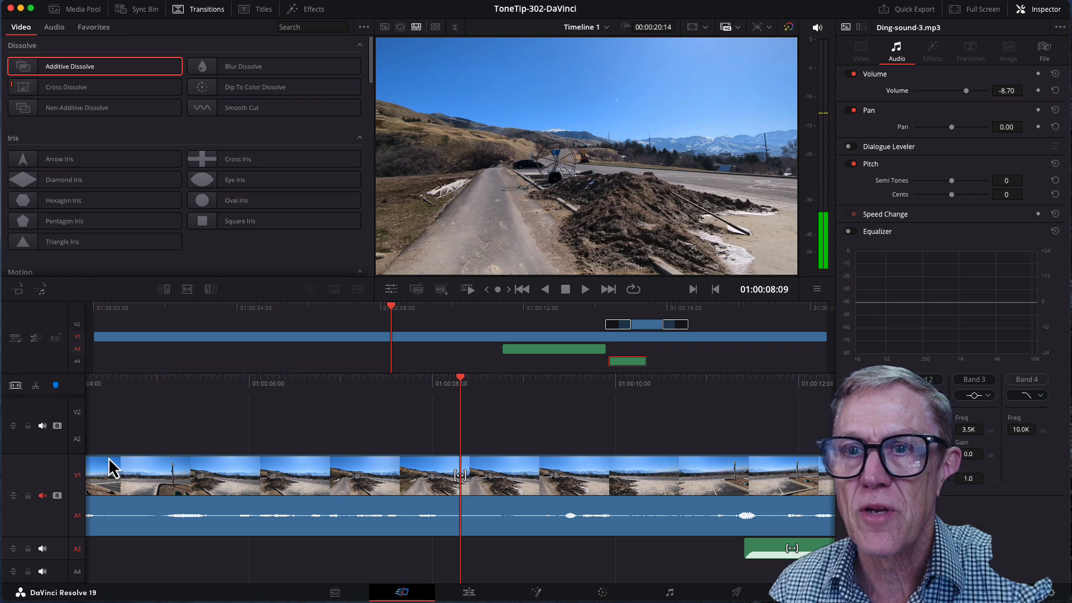
pyautogui.click(42, 497)
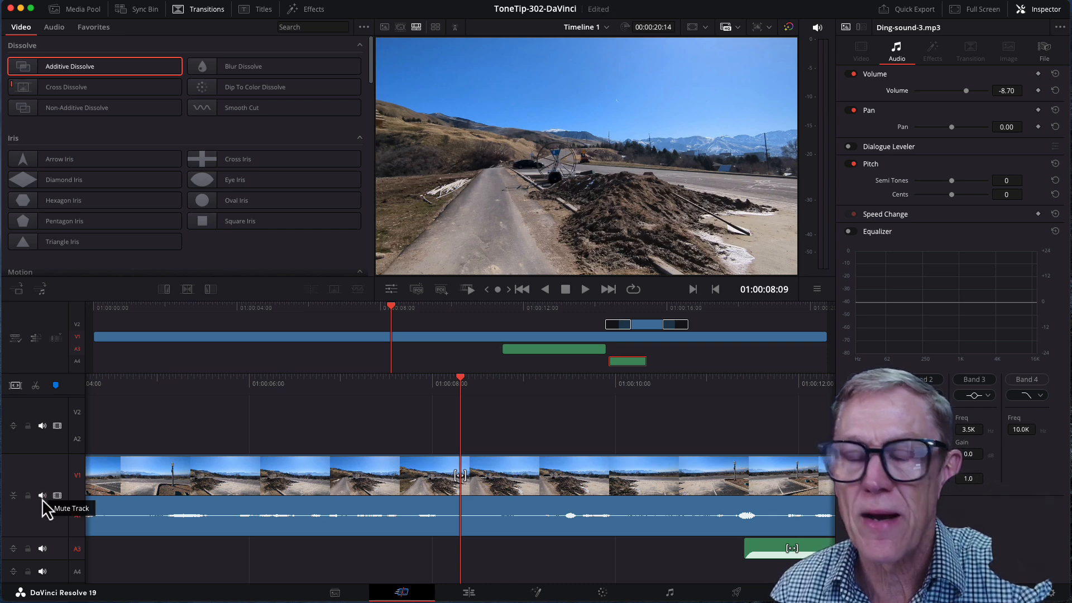
pyautogui.click(585, 289)
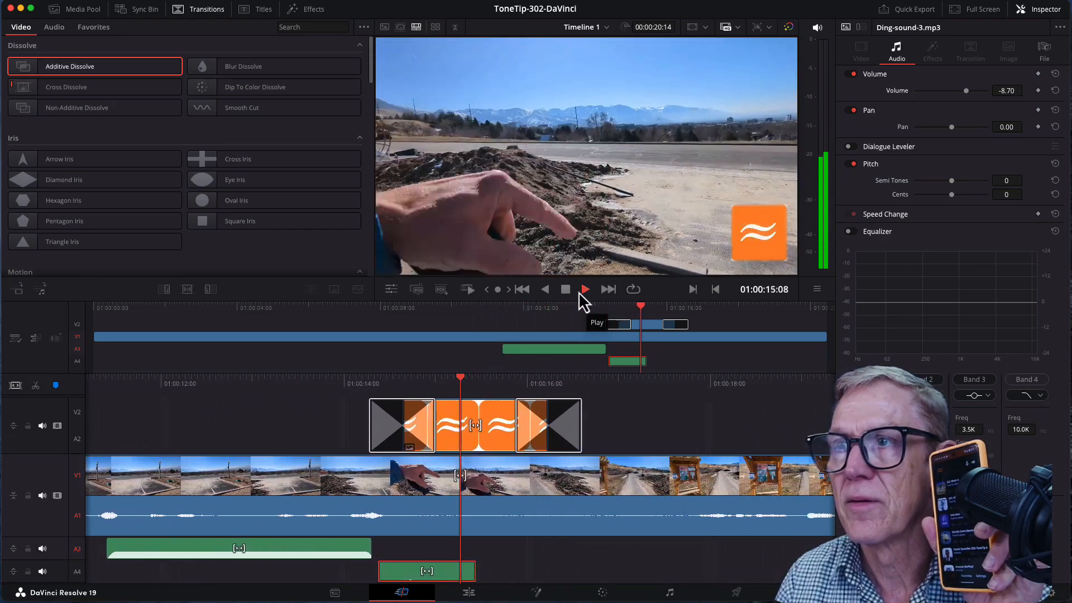
pyautogui.click(565, 289)
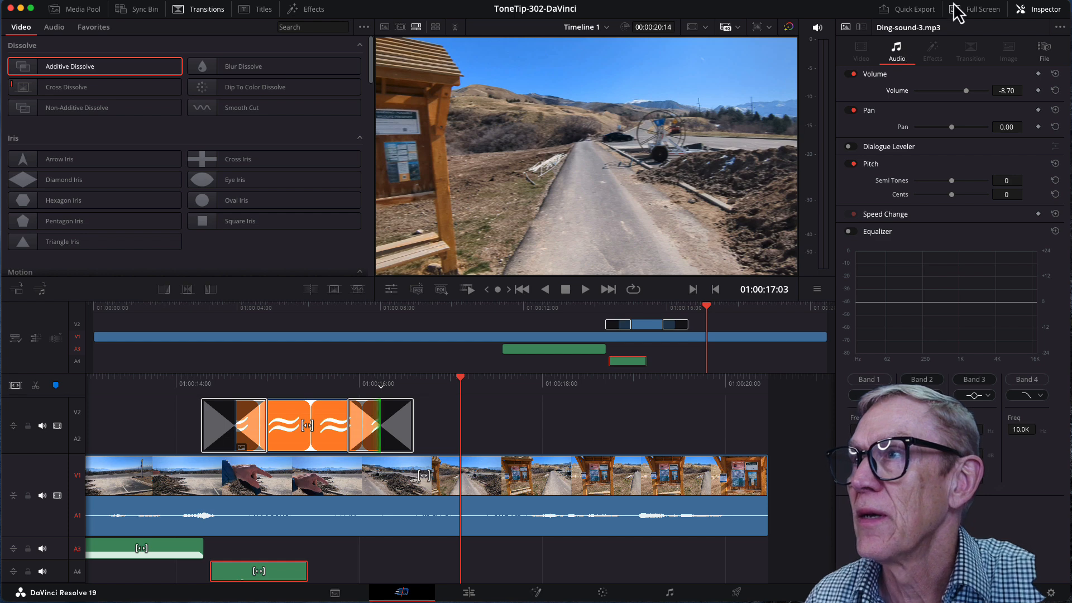
# Step: Quick Export the timeline as an H.264 video named Letter-U in the Documents folder
pyautogui.click(915, 9)
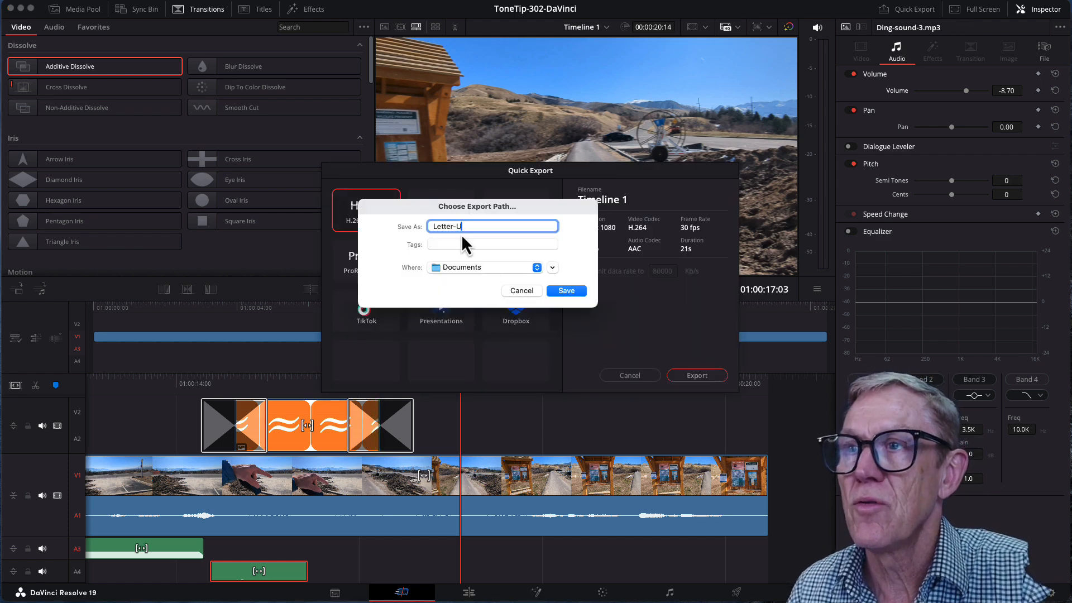
pyautogui.click(574, 292)
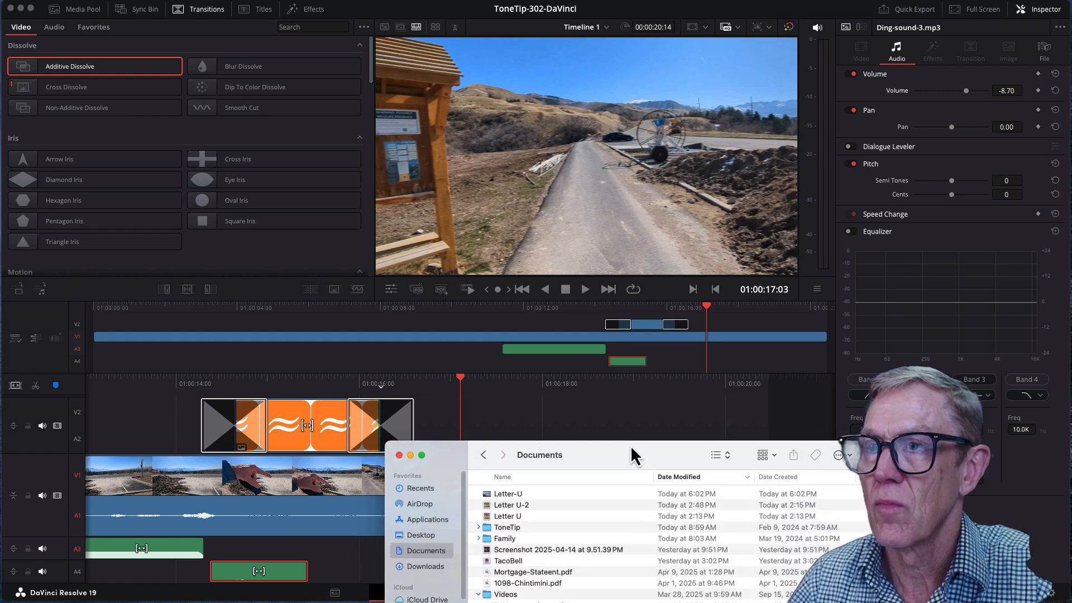
# Step: Open the exported Letter-U video from the Documents folder in Finder and play it from the beginning
pyautogui.click(480, 463)
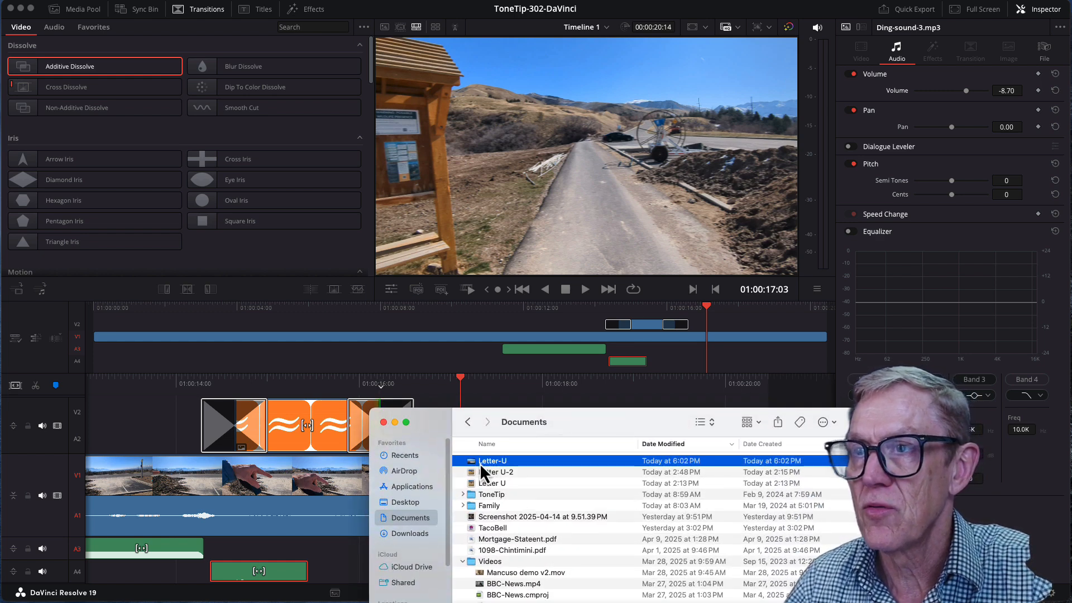
pyautogui.rightClick(479, 463)
pyautogui.click(480, 467)
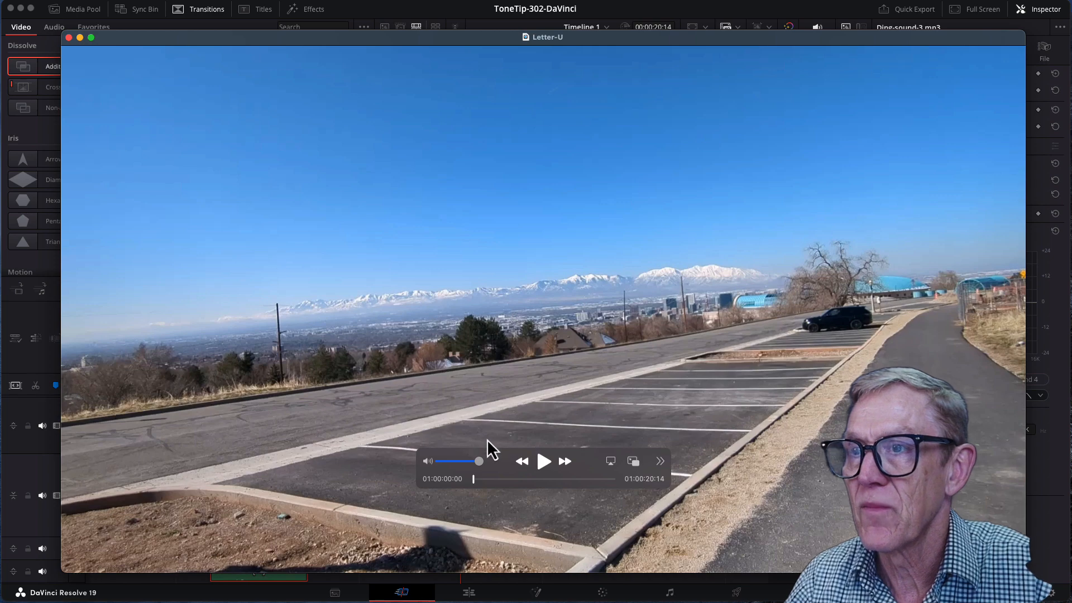
pyautogui.click(541, 464)
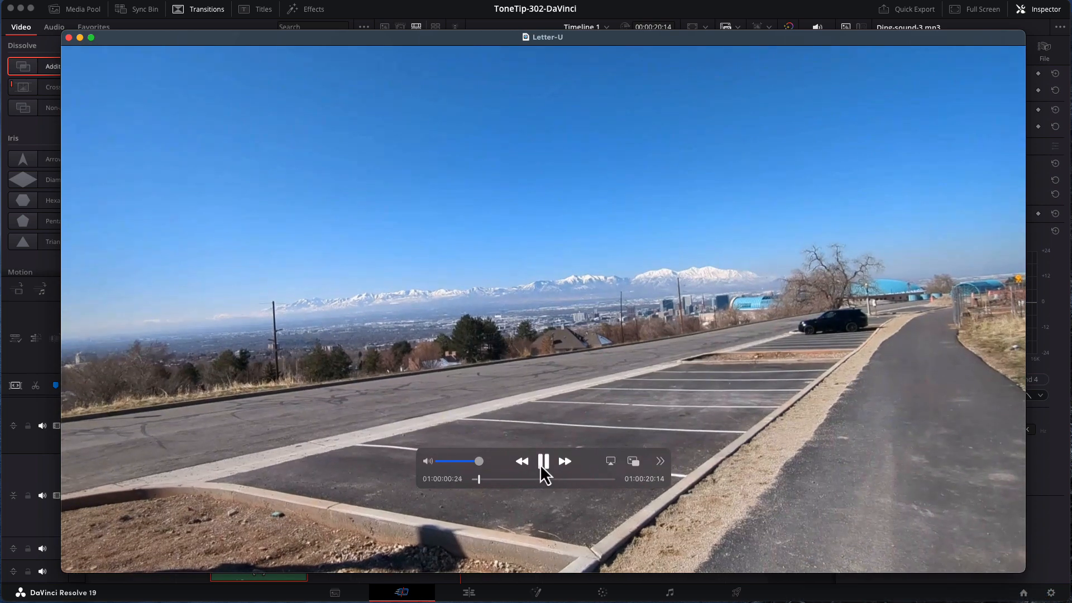